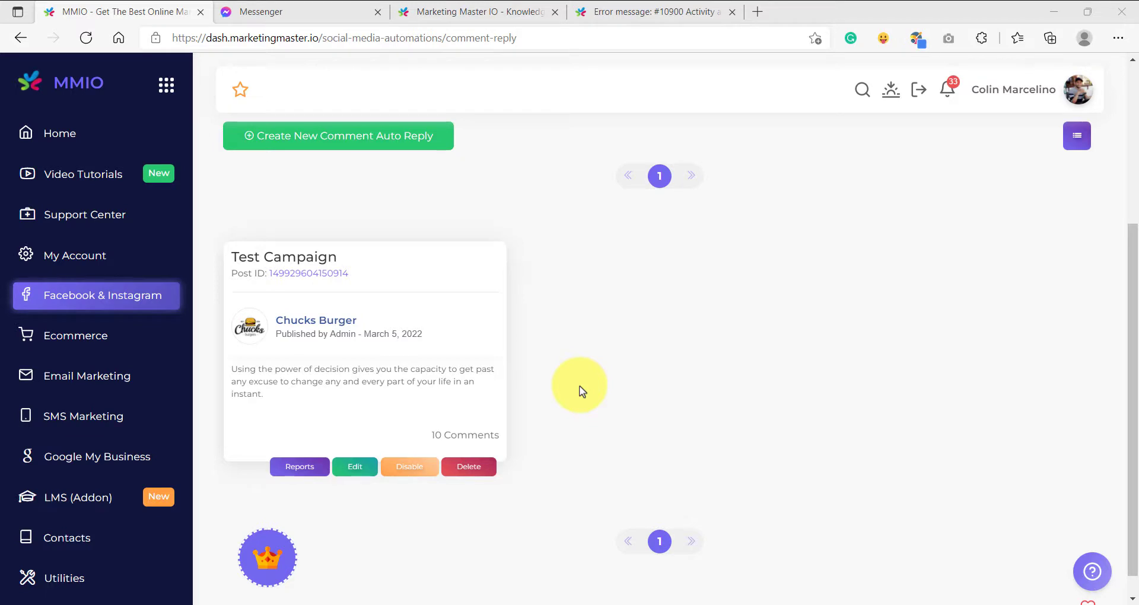
# Open the Test Campaign card, the one showing 10 comments, for editing.
pyautogui.moveTo(237, 255); pyautogui.dragTo(391, 272)
pyautogui.click(390, 271)
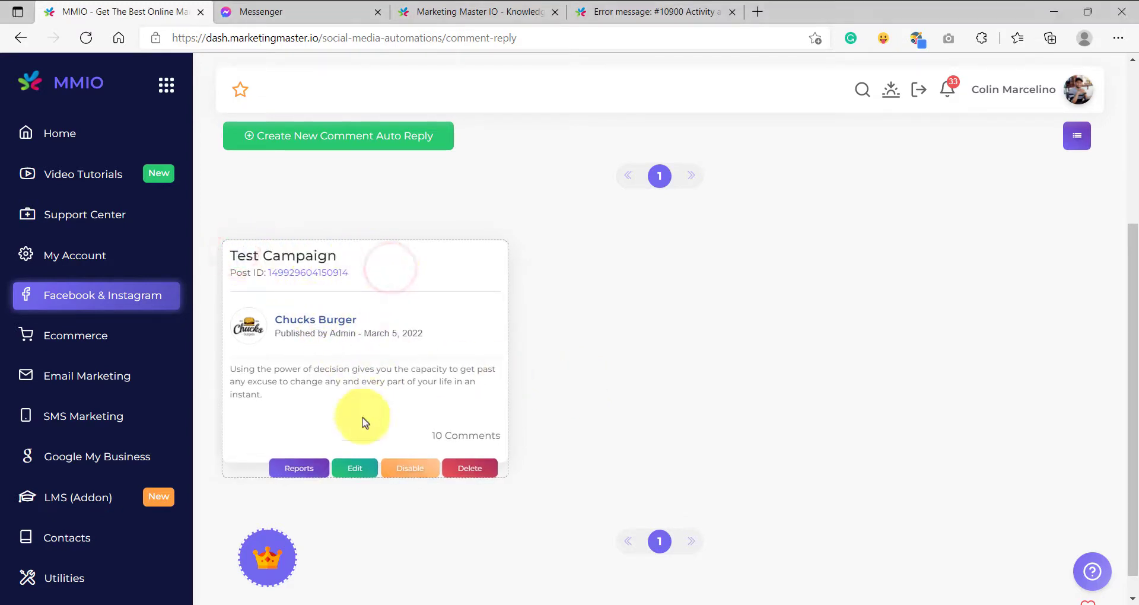
pyautogui.click(356, 469)
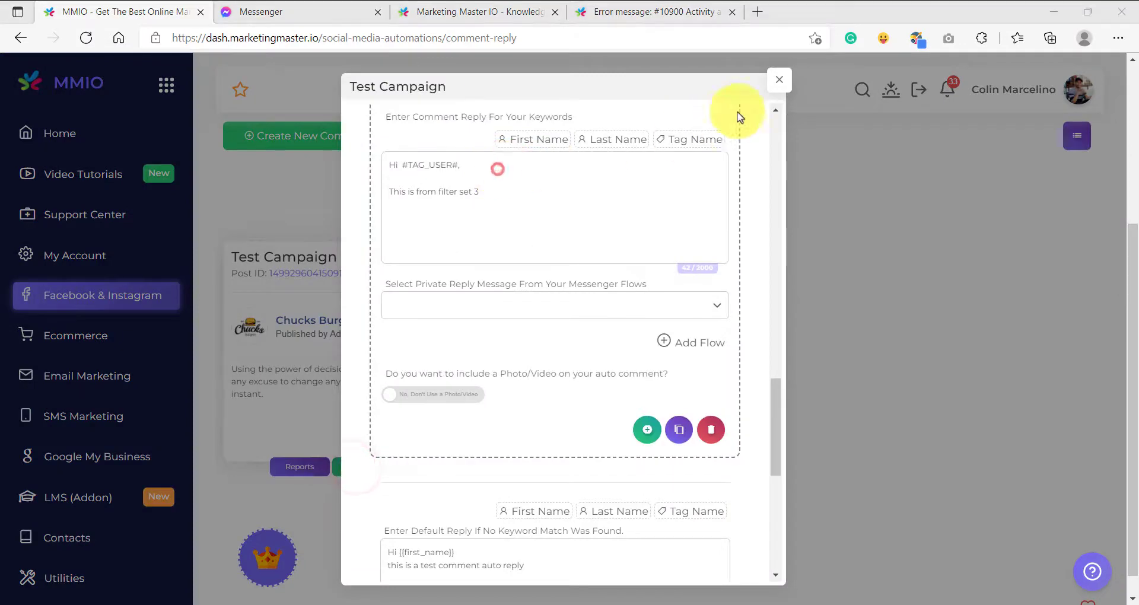
# Scroll through the Test Campaign's keyword filter sets in the edit modal.
pyautogui.scroll(-2, 509, 378)
pyautogui.scroll(5, 508, 378)
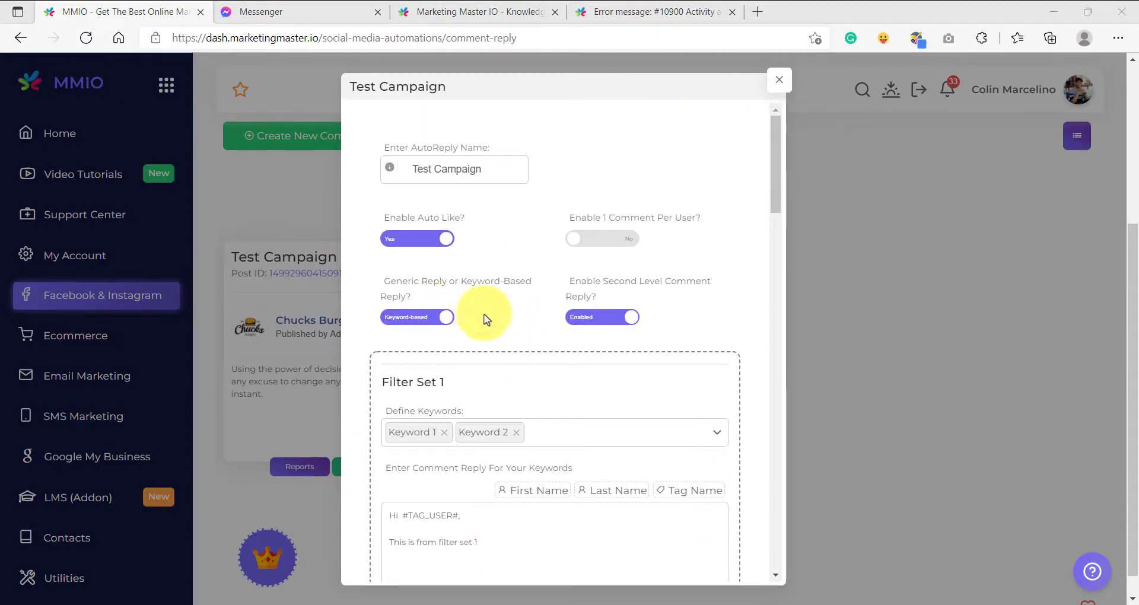
pyautogui.scroll(-8, 527, 356)
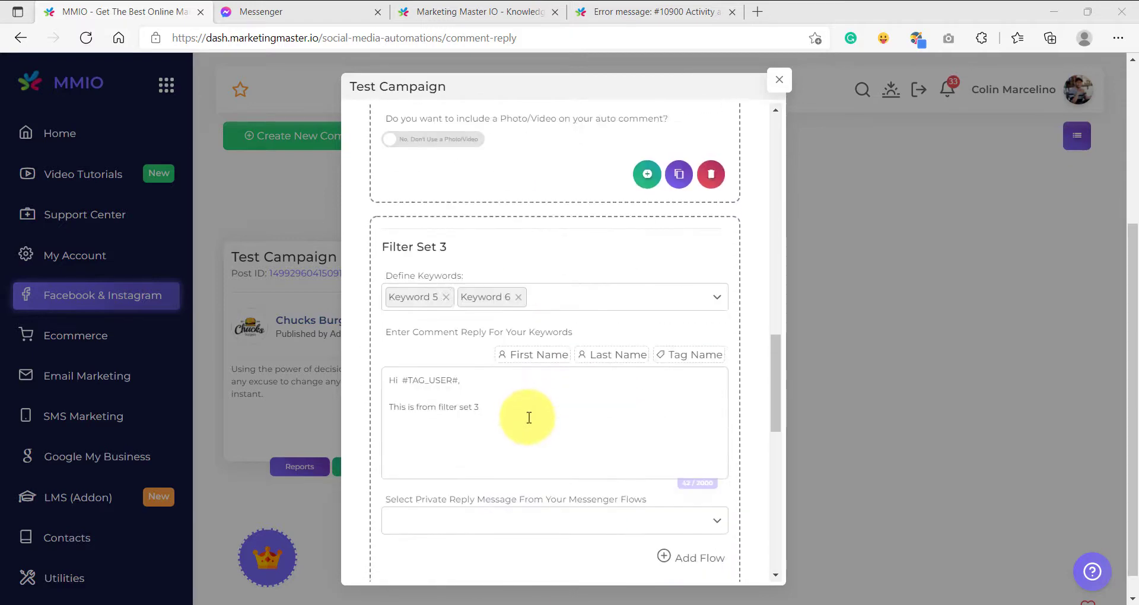
pyautogui.scroll(8, 534, 409)
pyautogui.scroll(-3, 555, 399)
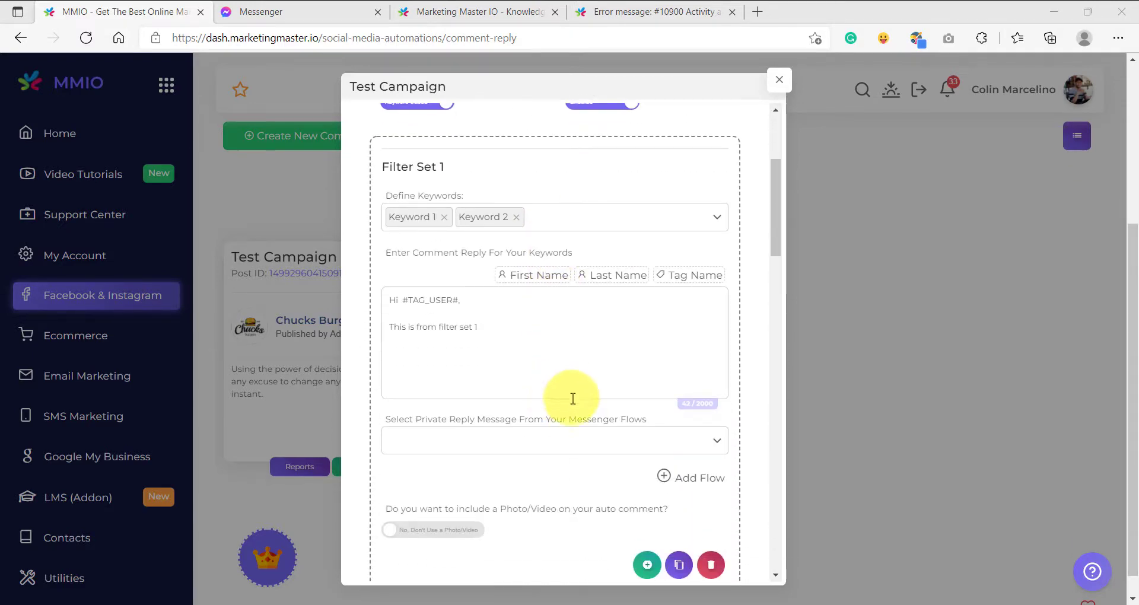
pyautogui.scroll(-1, 535, 355)
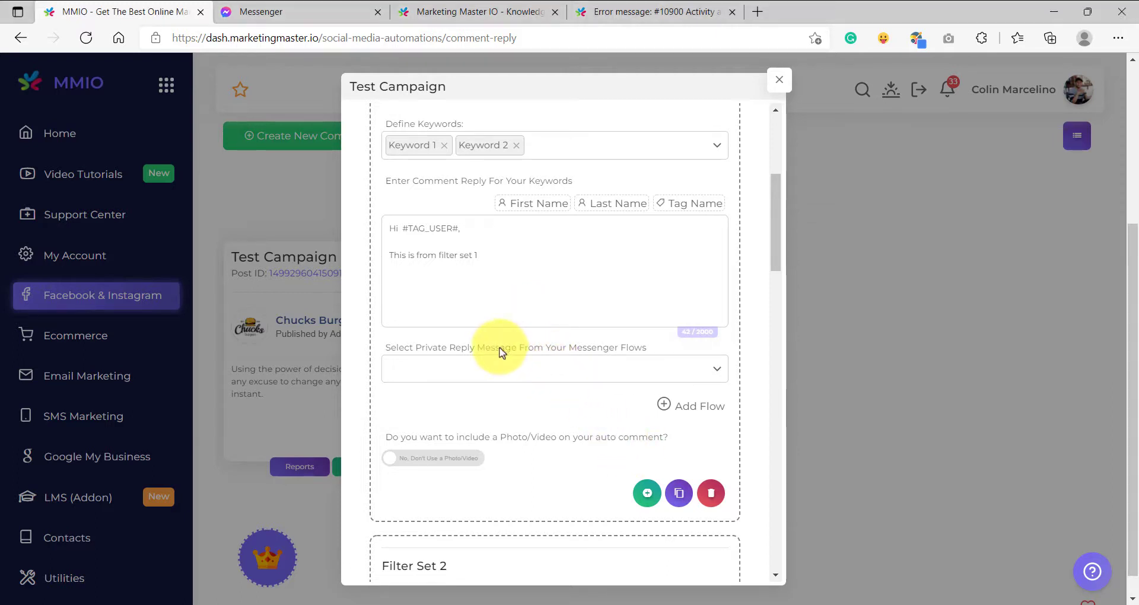
pyautogui.scroll(2, 500, 349)
pyautogui.scroll(-2, 500, 350)
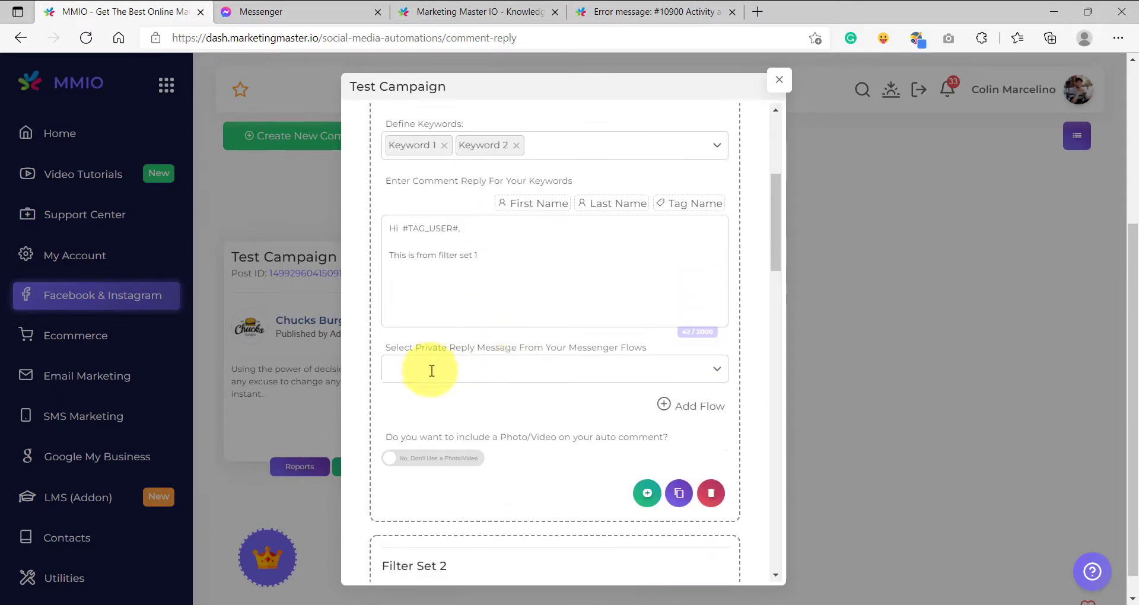
# Check Filter Set 1's private reply flow list, leave it unselected, and start a new flow.
pyautogui.click(517, 366)
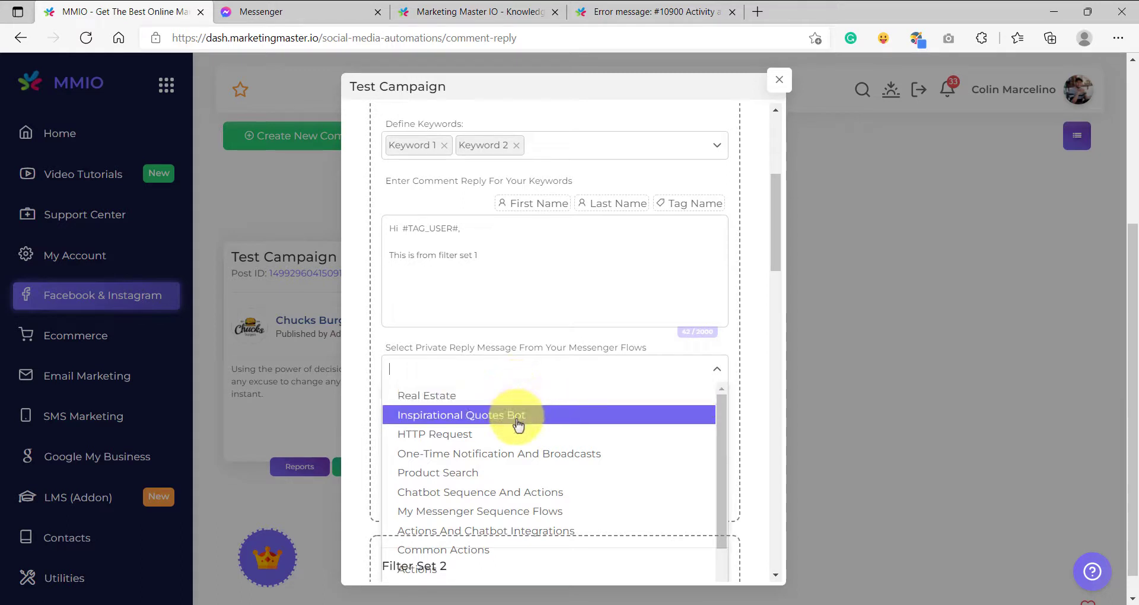
pyautogui.click(687, 418)
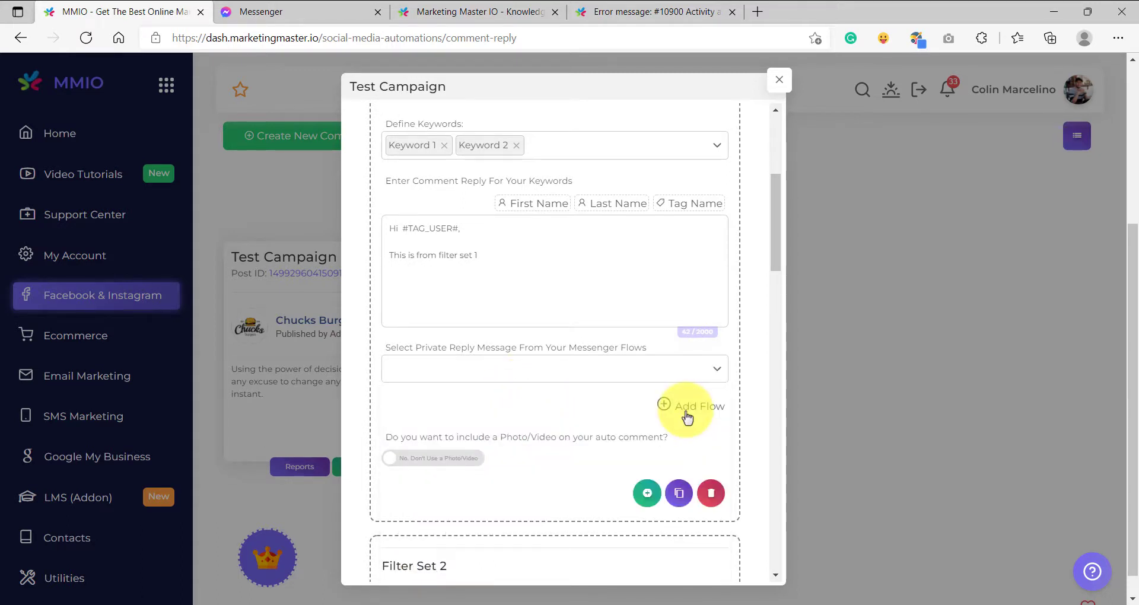
pyautogui.click(688, 413)
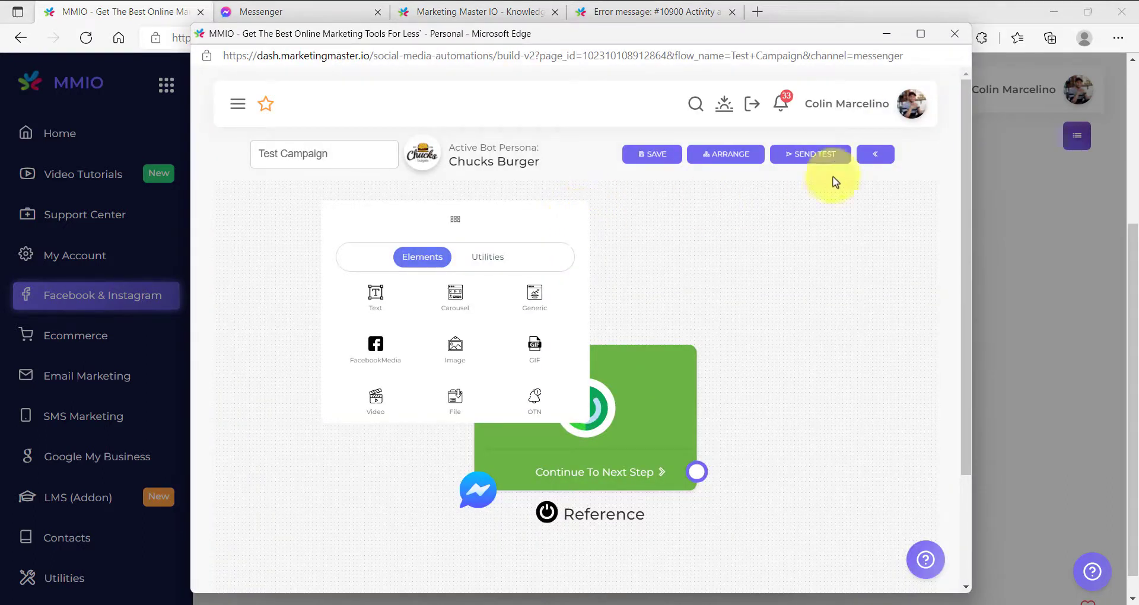
# Switch to the knowledge-base article 'Correct Chatbot Flow Structure for Comment Auto Reply'.
pyautogui.click(1017, 89)
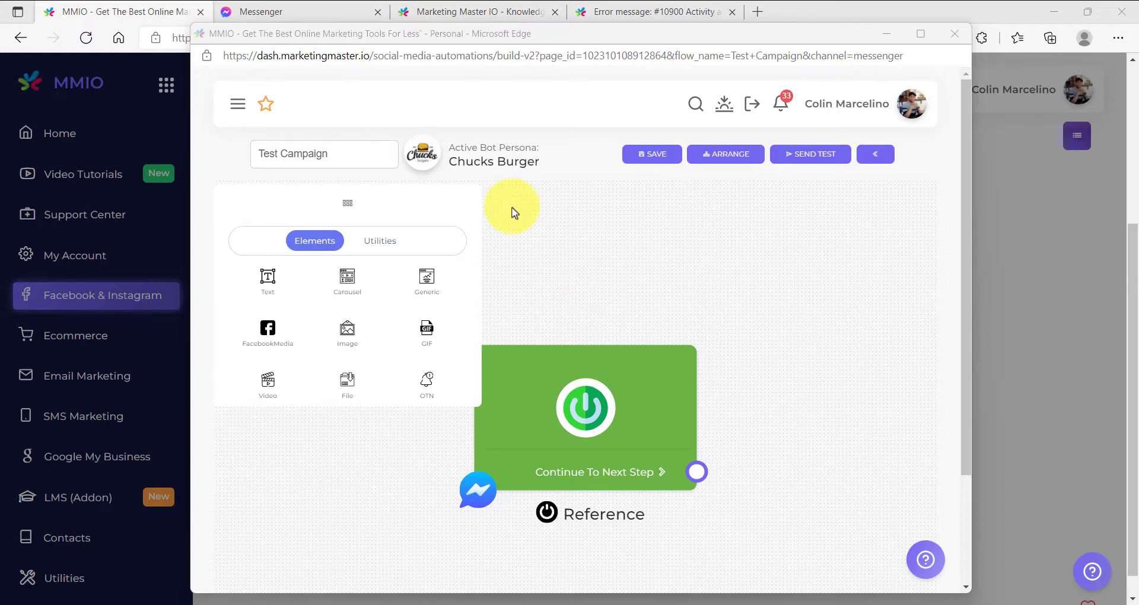
pyautogui.click(465, 11)
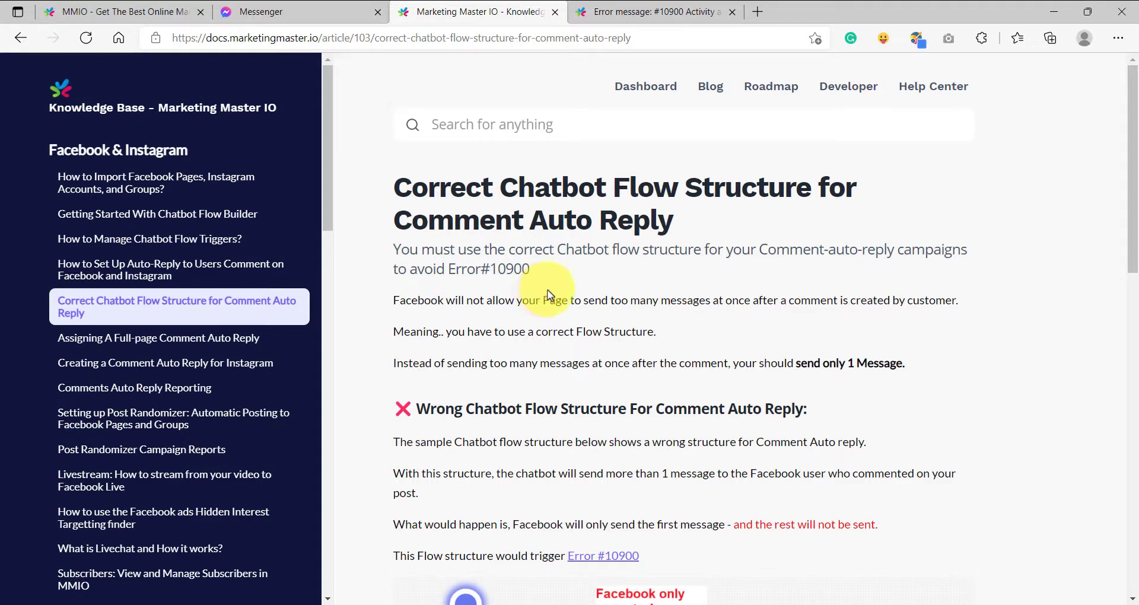
# Compare the article's Wrong and Correct Chatbot Flow Structure diagrams.
pyautogui.scroll(-3, 570, 273)
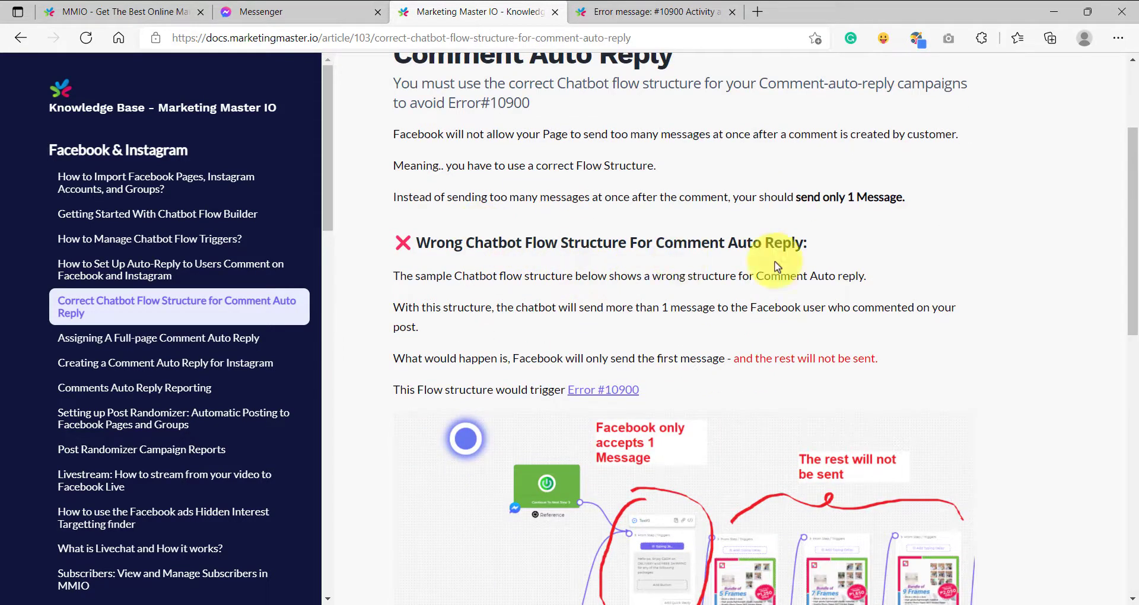
pyautogui.tripleClick(833, 244)
pyautogui.click(534, 291)
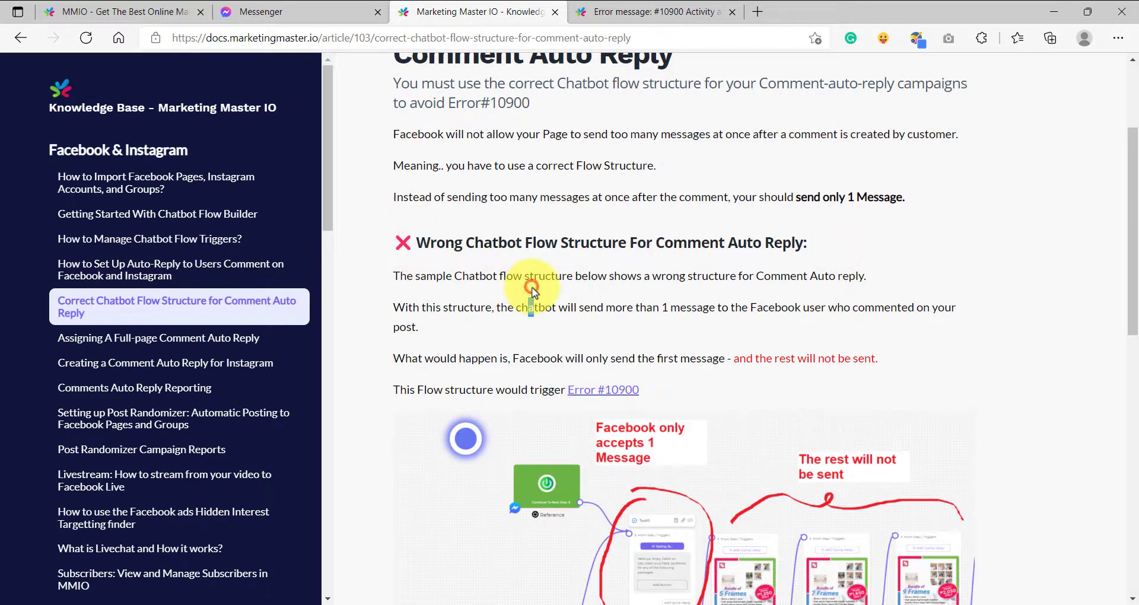
pyautogui.scroll(-8, 534, 285)
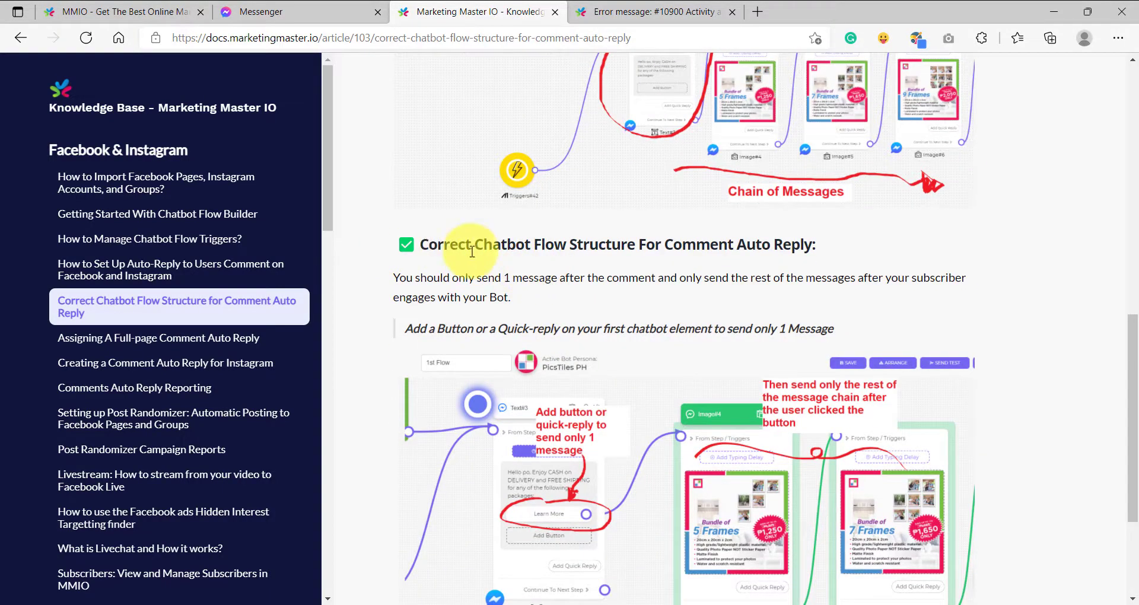
pyautogui.scroll(-1, 587, 280)
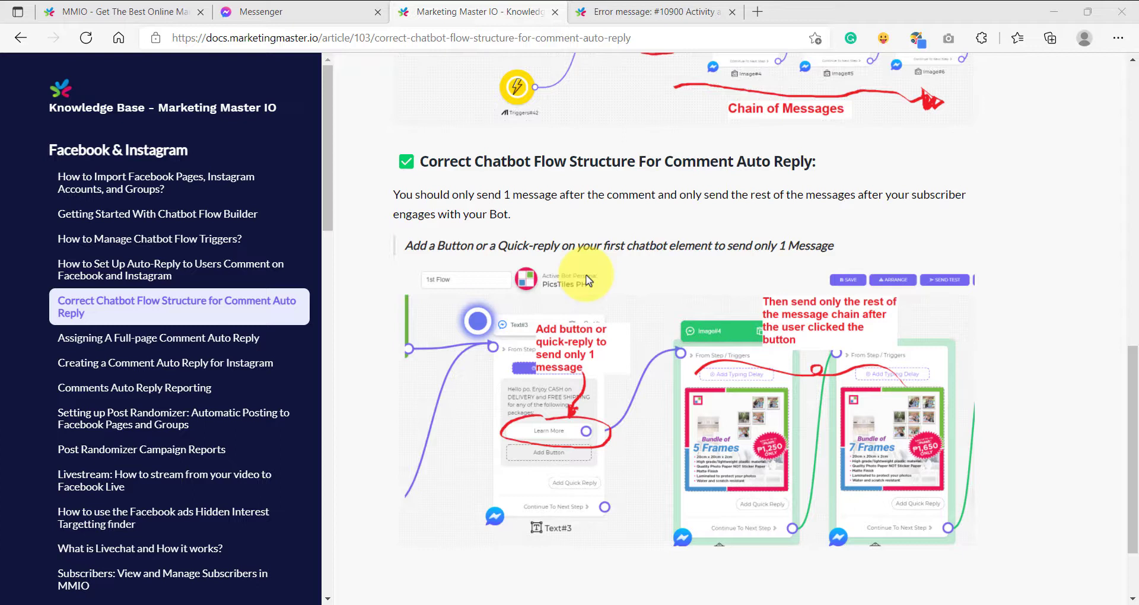
pyautogui.scroll(7, 587, 280)
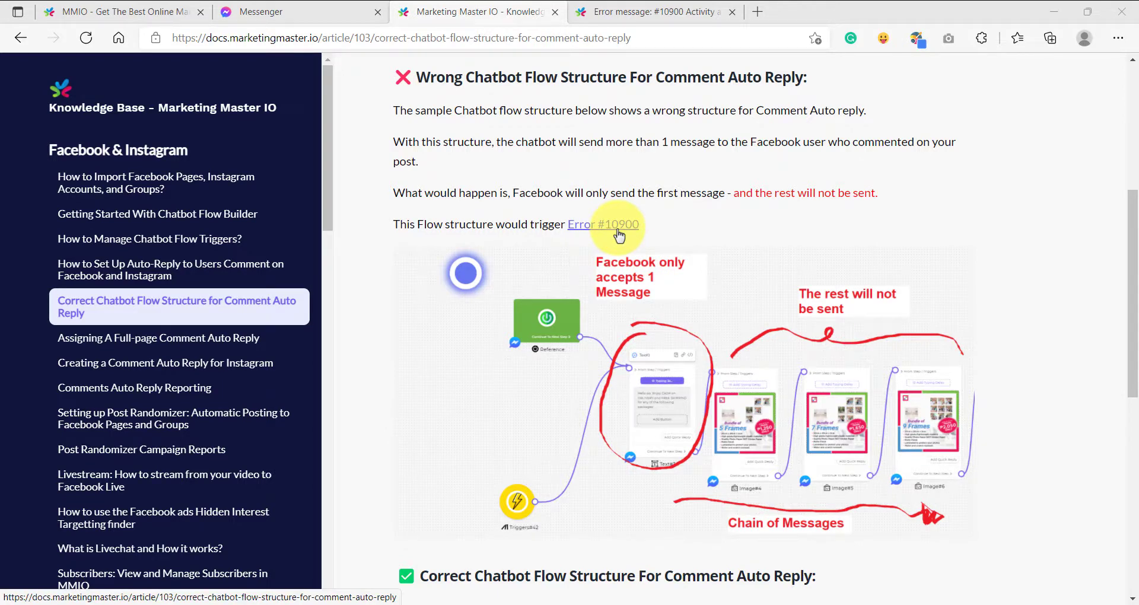
pyautogui.scroll(-1, 742, 263)
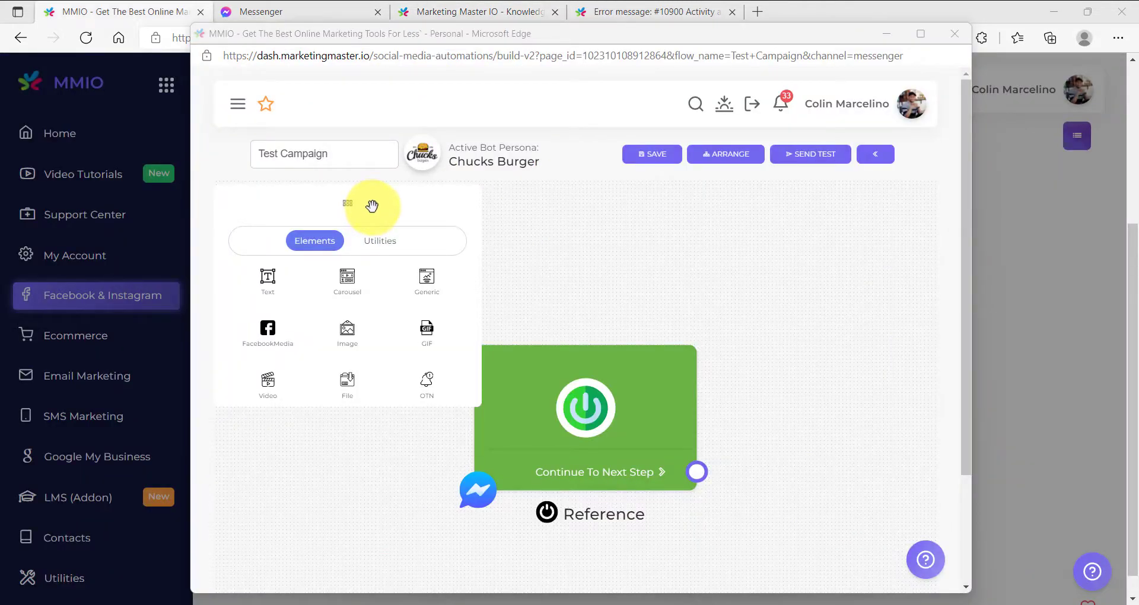
# Rename the flow to 'Wrong Chatbot Flow Structure'.
pyautogui.click(368, 201)
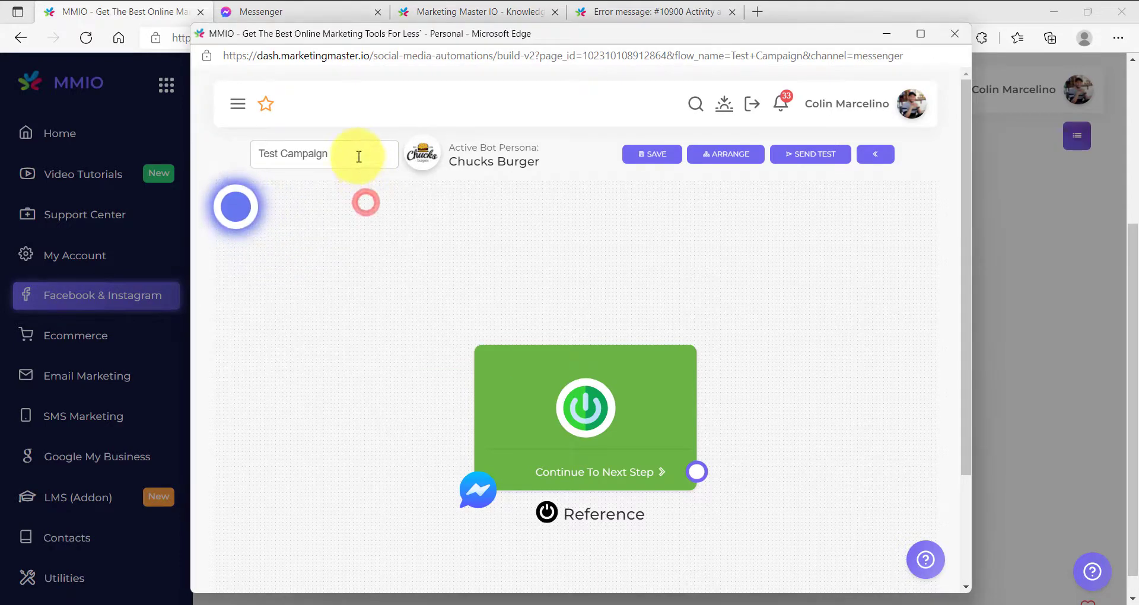
pyautogui.tripleClick(357, 156)
pyautogui.write('Wrong Cal')
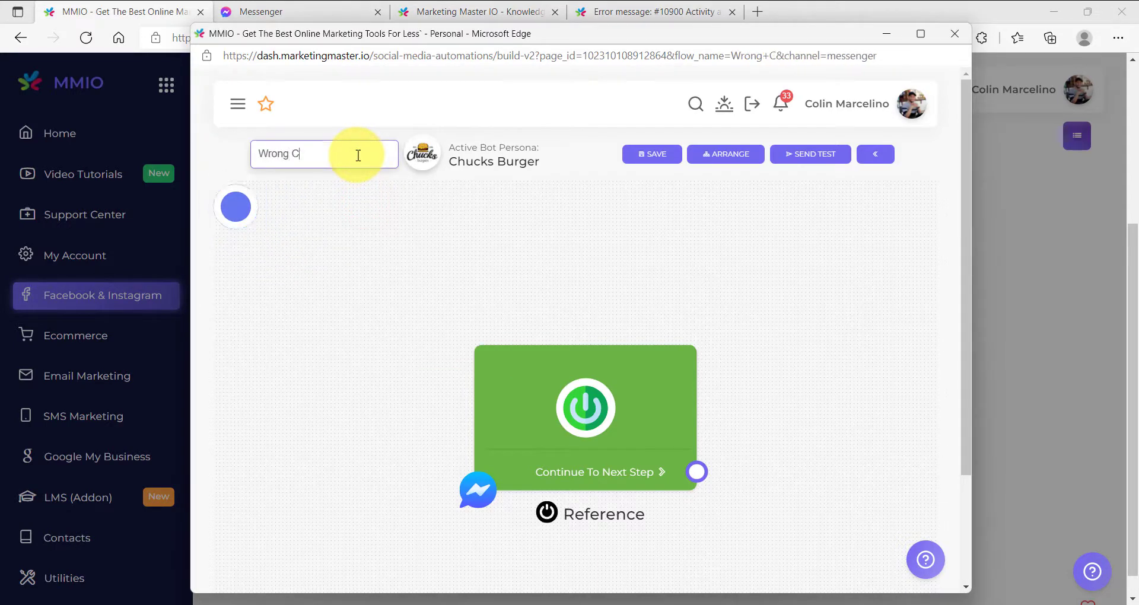
pyautogui.press('BackSpace')
pyautogui.press('BackSpace')
pyautogui.write('hatbot Flow Structure')
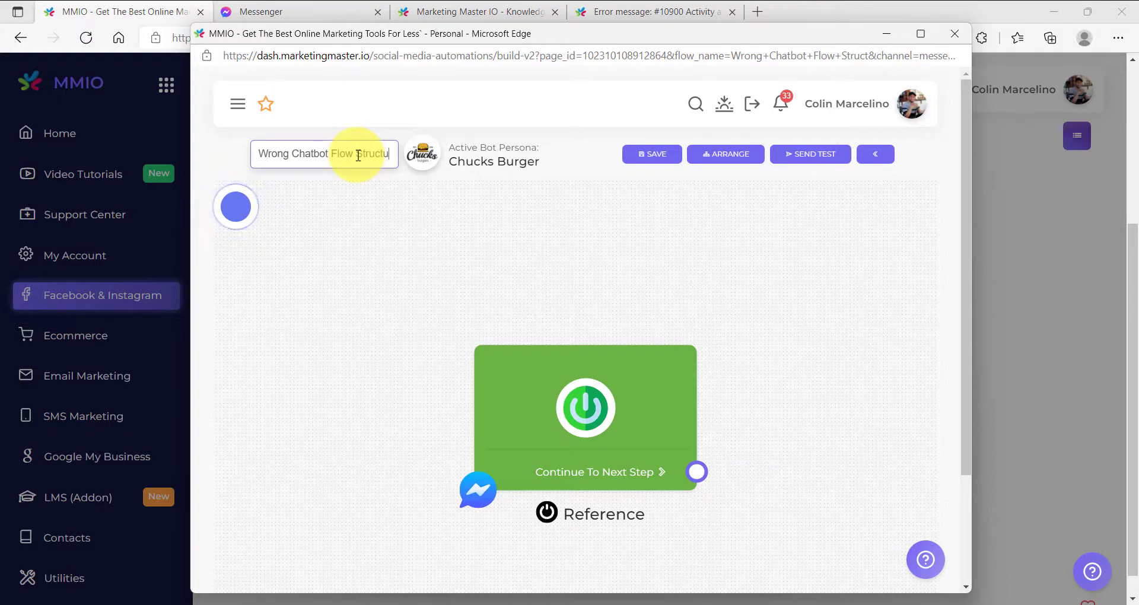
# Chain two Text messages, Text#3 and Text#5, after the Reference start node.
pyautogui.click(675, 409)
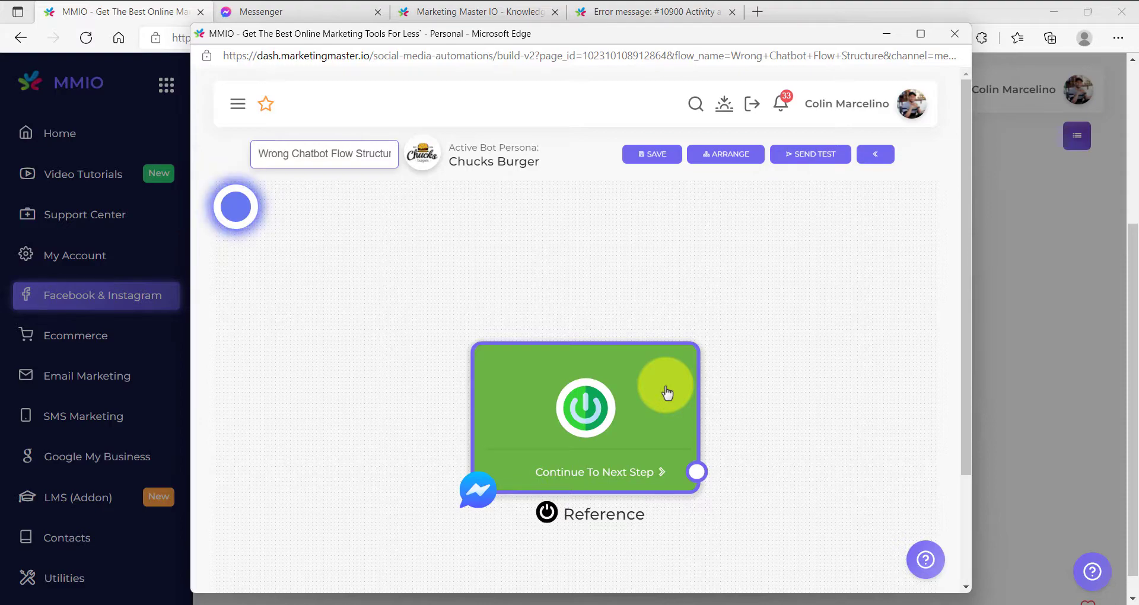
pyautogui.scroll(-3, 465, 351)
pyautogui.click(522, 364)
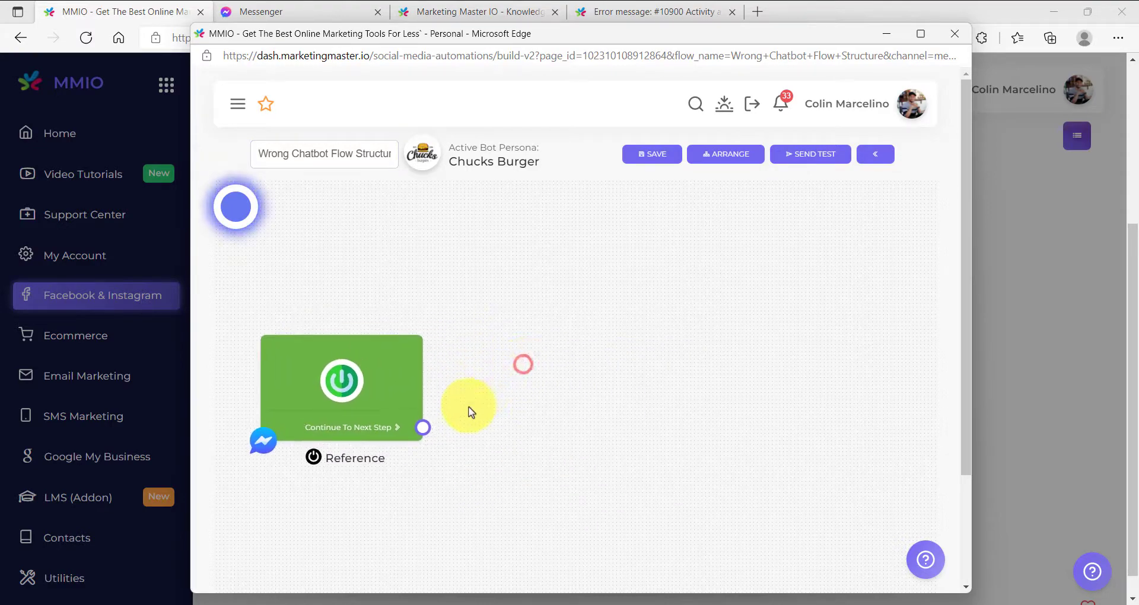
pyautogui.moveTo(424, 434); pyautogui.dragTo(510, 305)
pyautogui.click(564, 308)
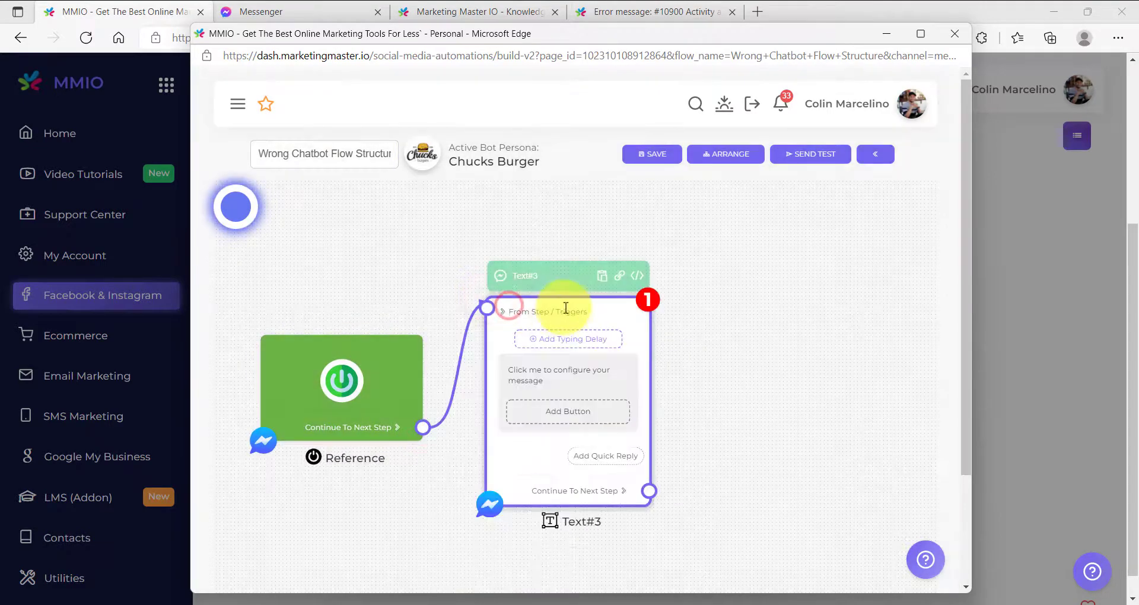
pyautogui.moveTo(735, 393); pyautogui.dragTo(618, 376)
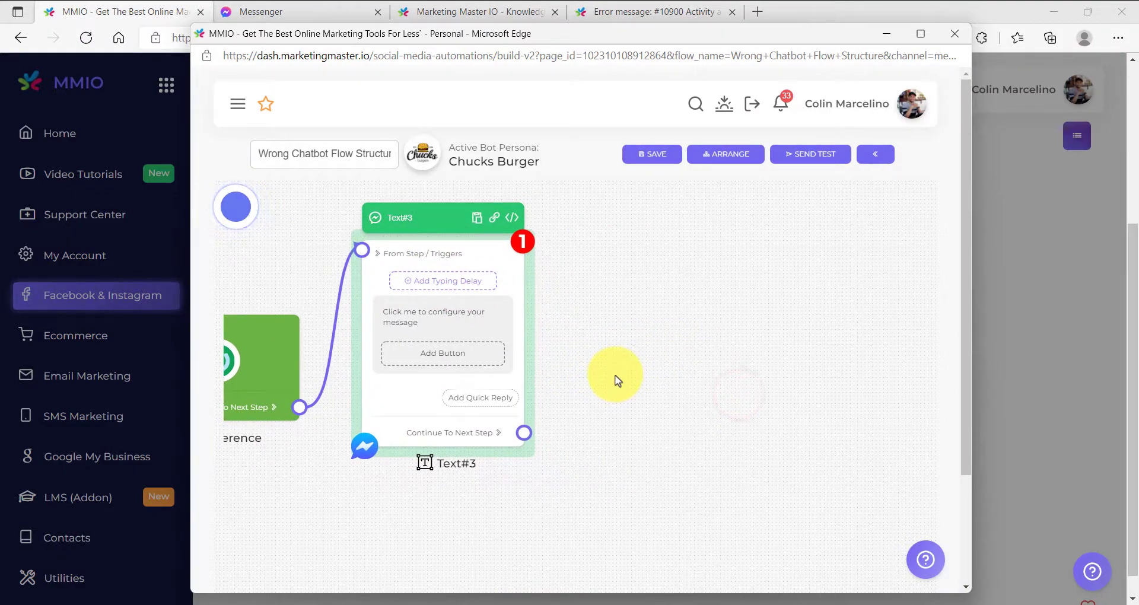
pyautogui.scroll(5, 522, 447)
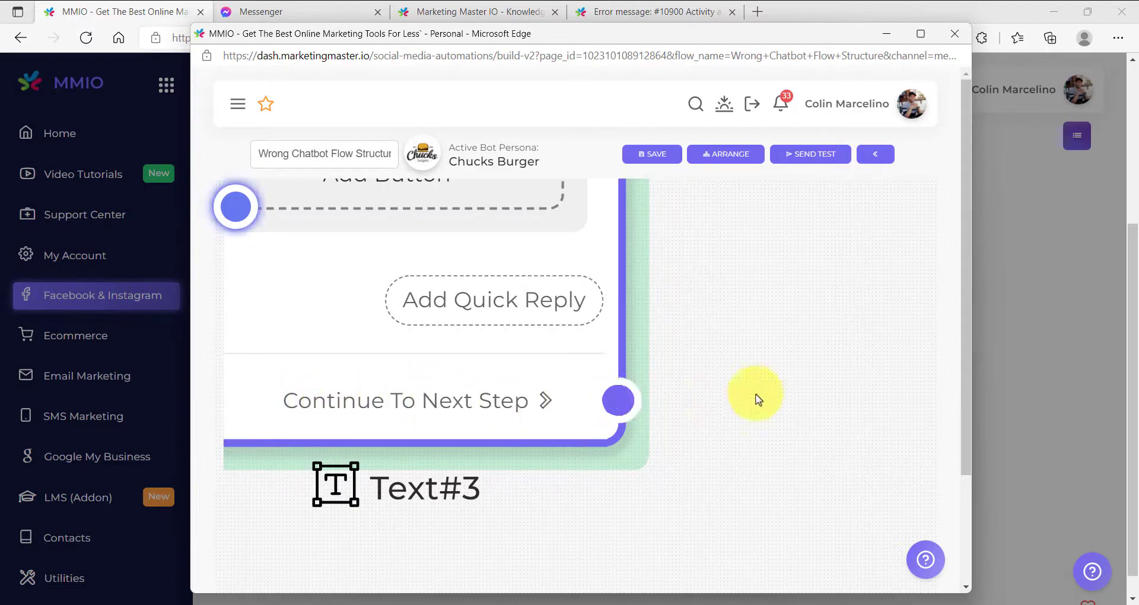
pyautogui.scroll(-5, 722, 405)
pyautogui.moveTo(859, 386); pyautogui.dragTo(589, 411)
pyautogui.moveTo(443, 427); pyautogui.dragTo(536, 268)
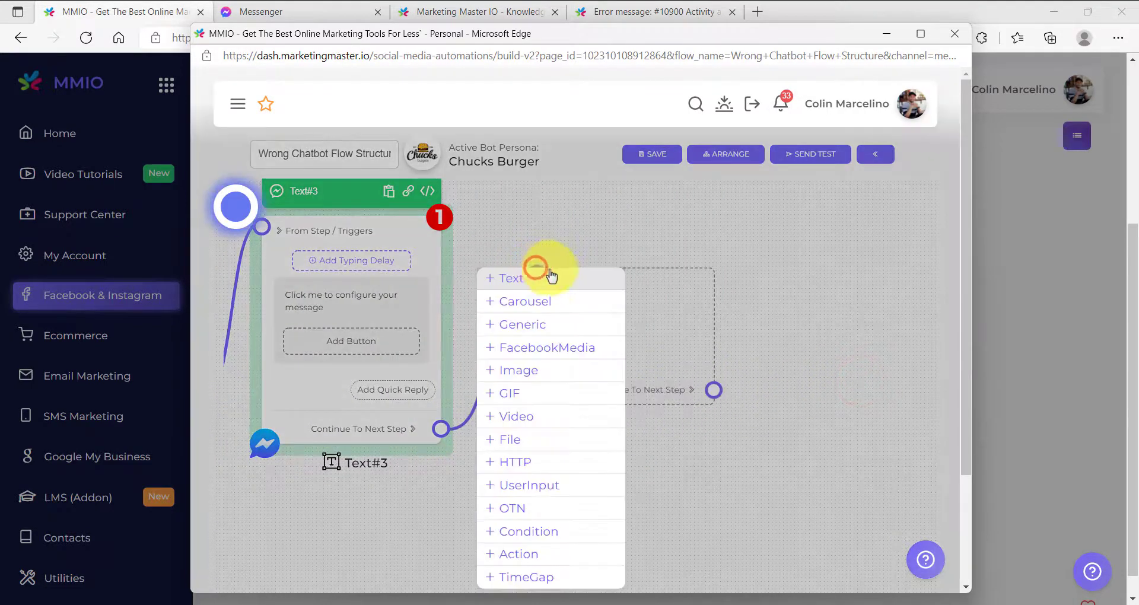
pyautogui.click(549, 276)
# Continue the chain after Text#5 with Image#7, Text#9 and Generic#11.
pyautogui.moveTo(737, 349); pyautogui.dragTo(564, 437)
pyautogui.moveTo(509, 481); pyautogui.dragTo(589, 344)
pyautogui.click(588, 373)
pyautogui.moveTo(808, 274); pyautogui.dragTo(692, 264)
pyautogui.moveTo(654, 545); pyautogui.dragTo(750, 338)
pyautogui.click(742, 306)
pyautogui.moveTo(817, 279); pyautogui.dragTo(503, 253)
pyautogui.moveTo(605, 529); pyautogui.dragTo(699, 359)
pyautogui.click(693, 328)
pyautogui.scroll(-5, 694, 333)
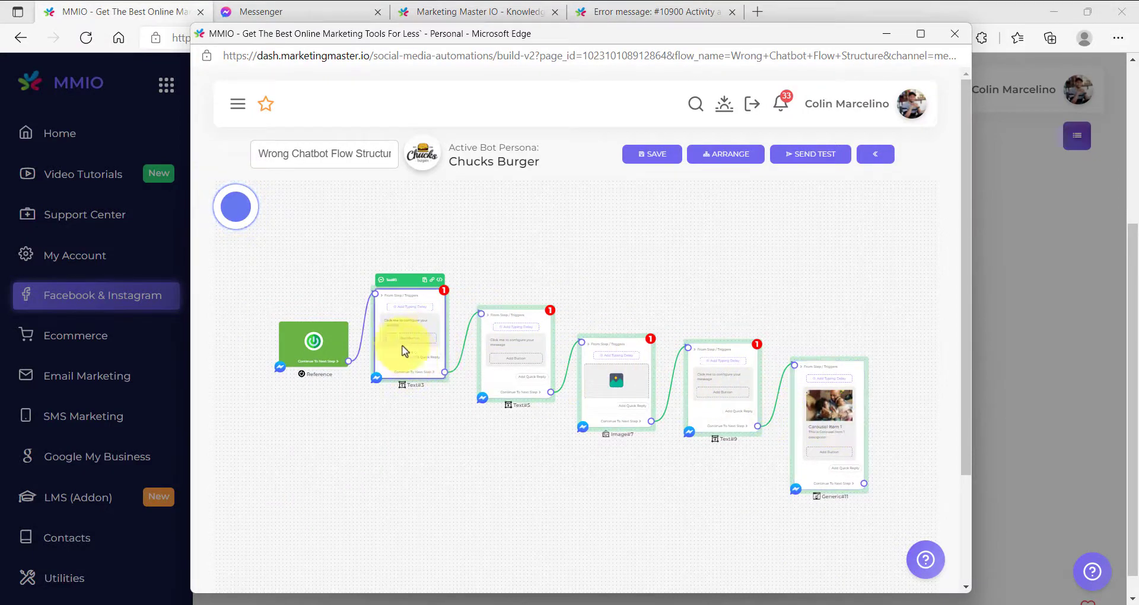
# Set Text#3 to 'Wrong chatbot flow structure' and 'Message 1' on two lines.
pyautogui.scroll(5, 376, 322)
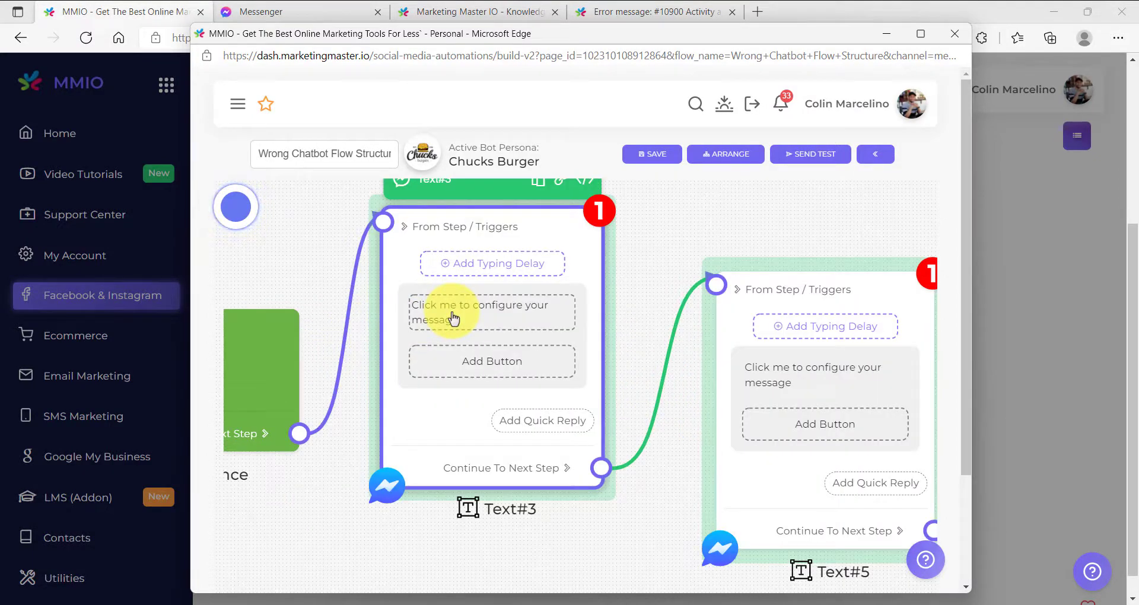
pyautogui.scroll(-2, 454, 319)
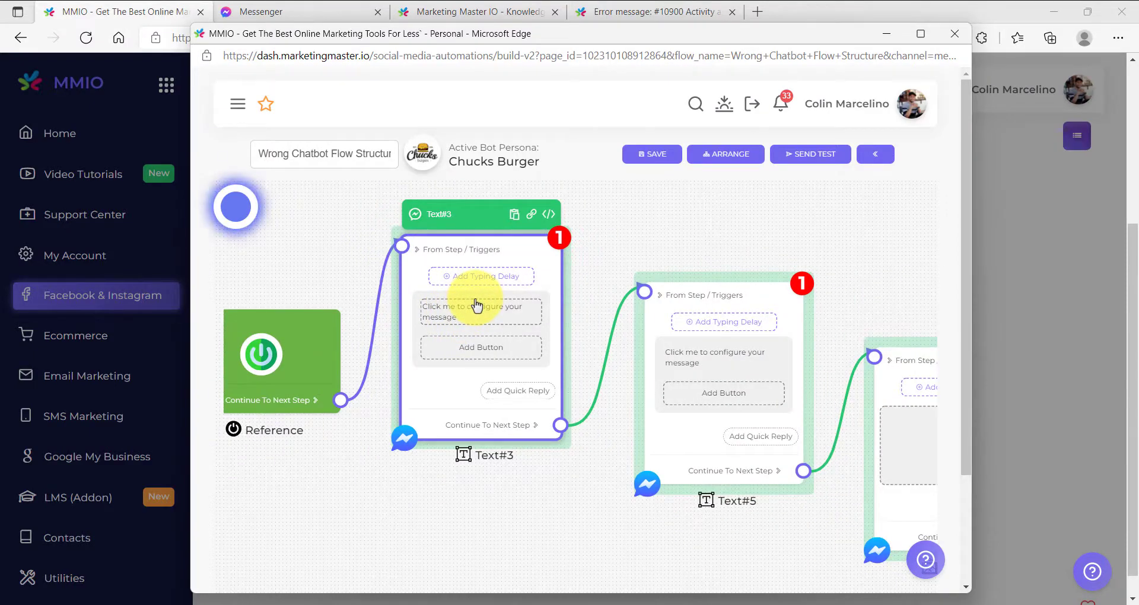
pyautogui.hscroll(7, 603, 531)
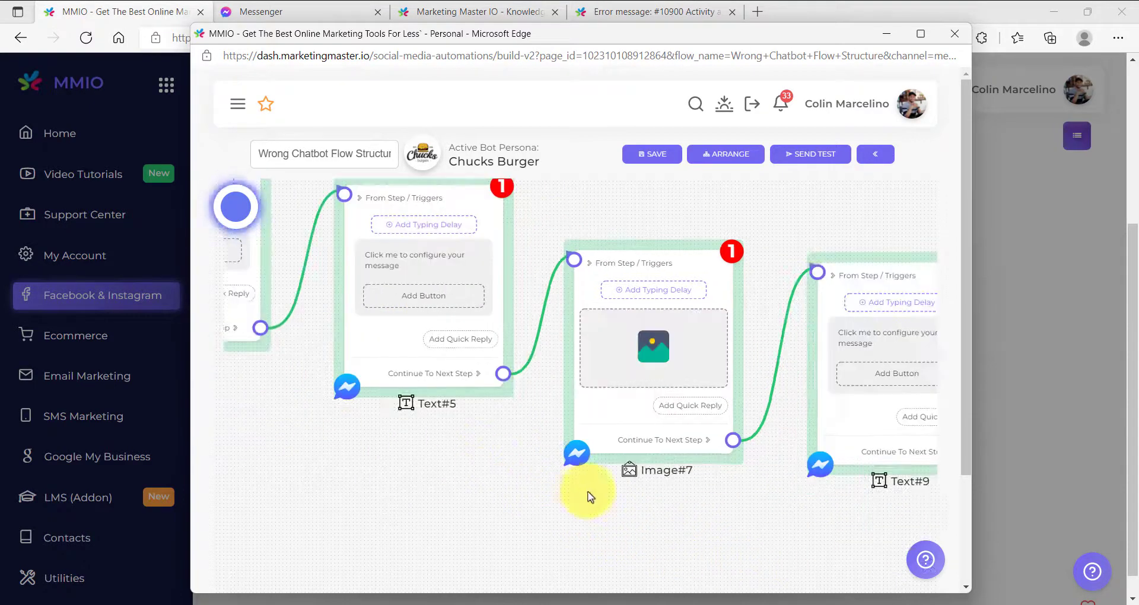
pyautogui.hscroll(3, 511, 468)
pyautogui.hscroll(-10, 521, 465)
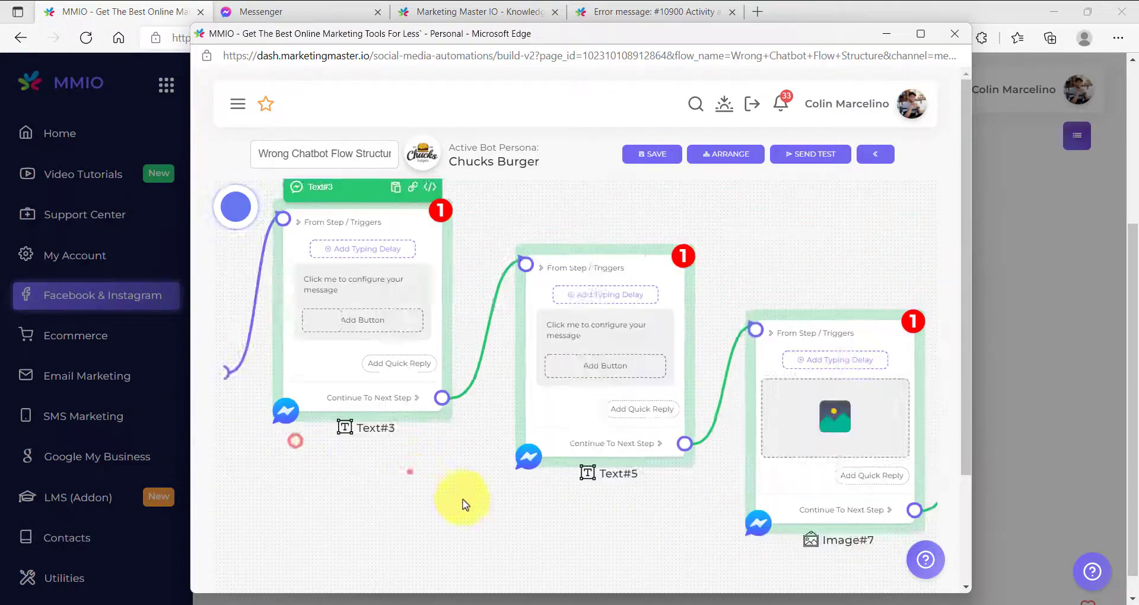
pyautogui.click(548, 395)
pyautogui.click(546, 334)
pyautogui.write('Wron')
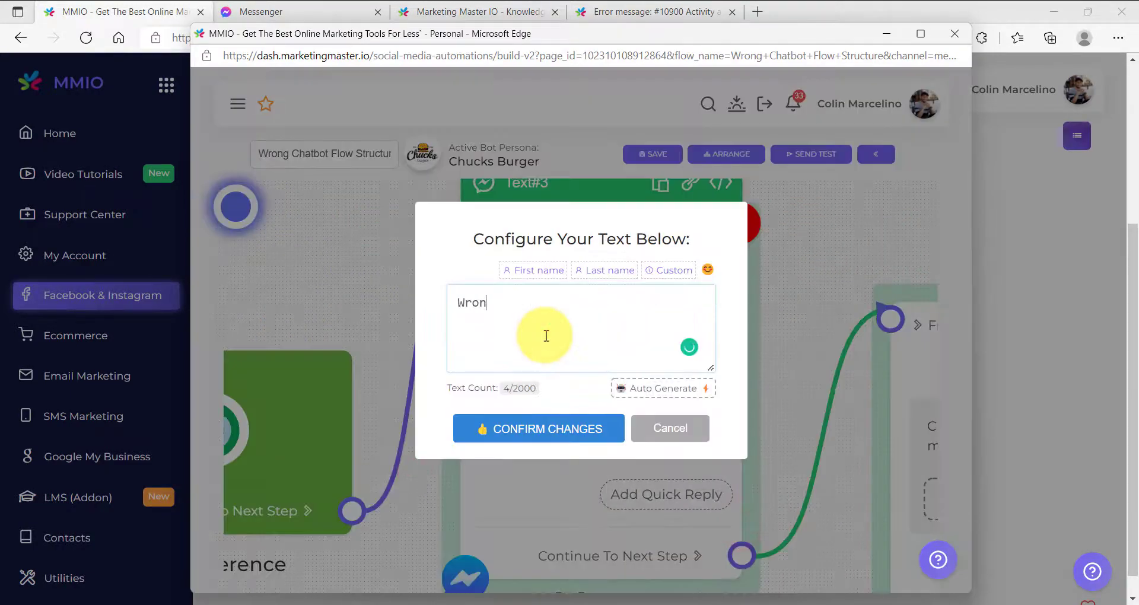
pyautogui.write('g chatbot flow structure')
pyautogui.press('Return')
pyautogui.press('Return')
pyautogui.write('Message 1')
pyautogui.click(539, 428)
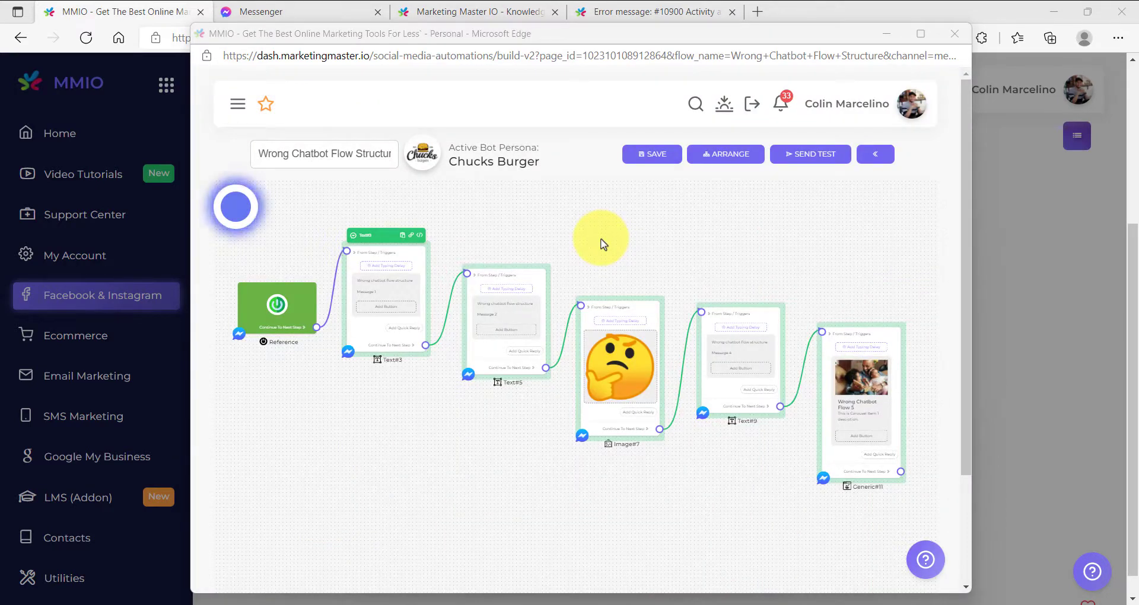
# Send the Wrong Chatbot Flow Structure flow as a test to Messenger.
pyautogui.click(604, 243)
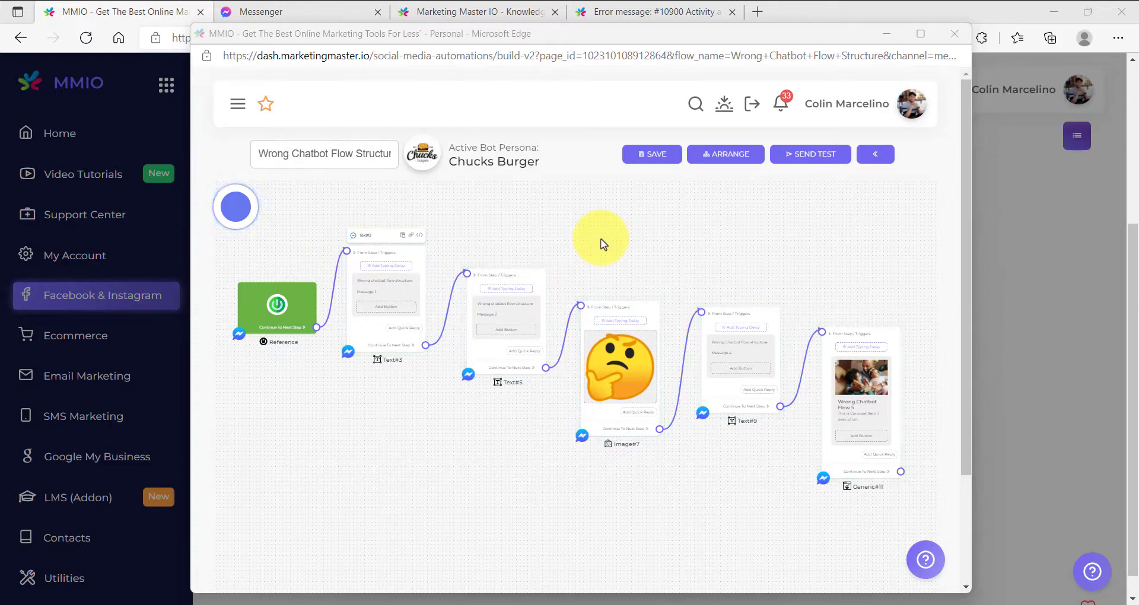
pyautogui.click(368, 246)
pyautogui.click(916, 444)
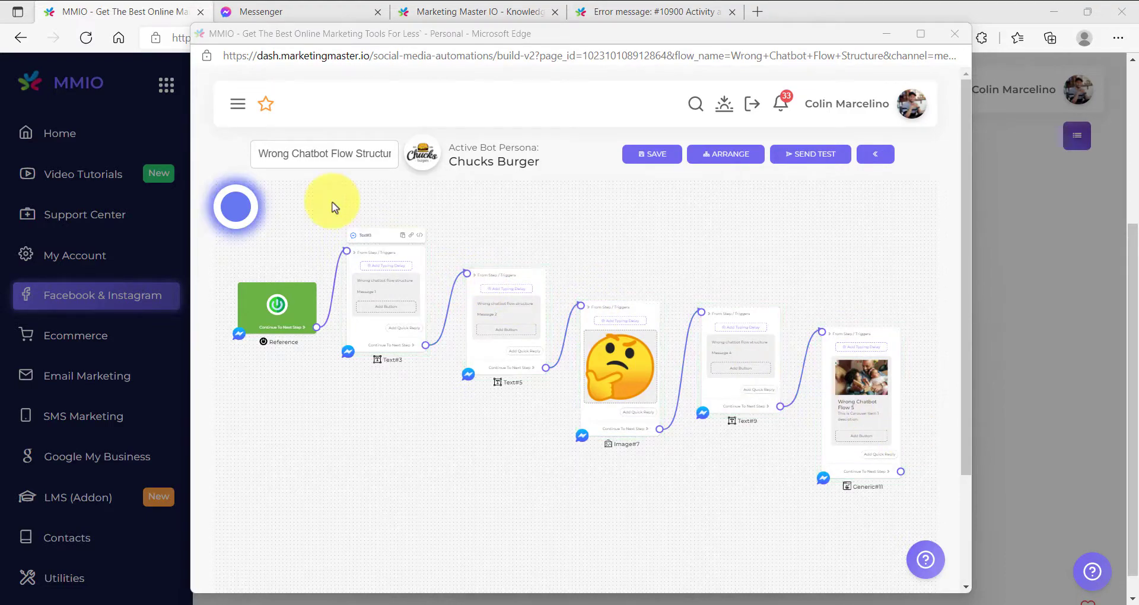
pyautogui.click(341, 235)
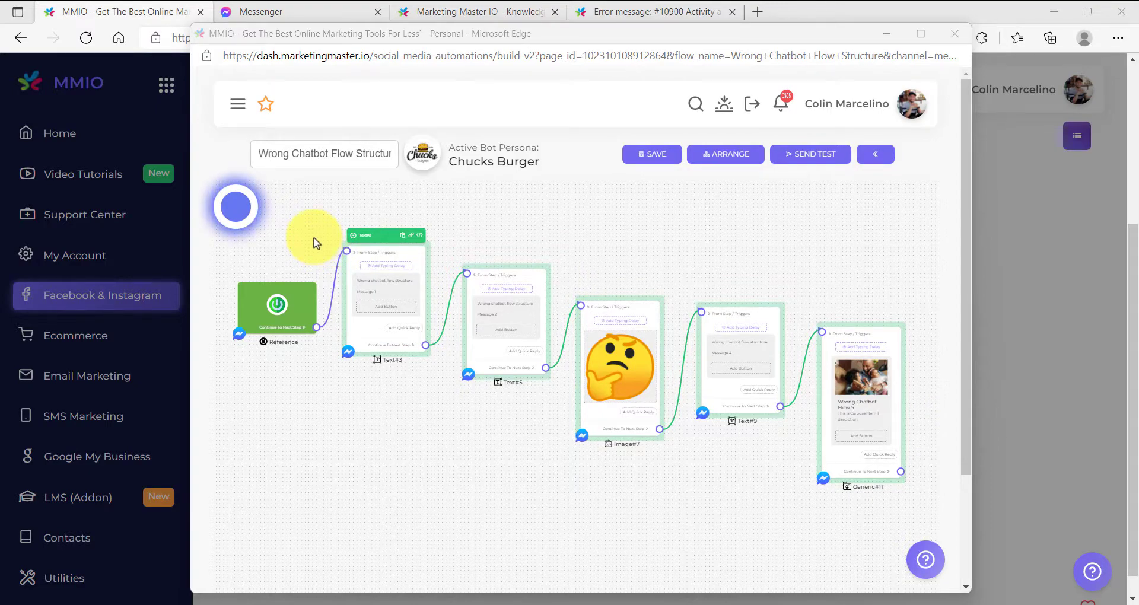
pyautogui.click(315, 241)
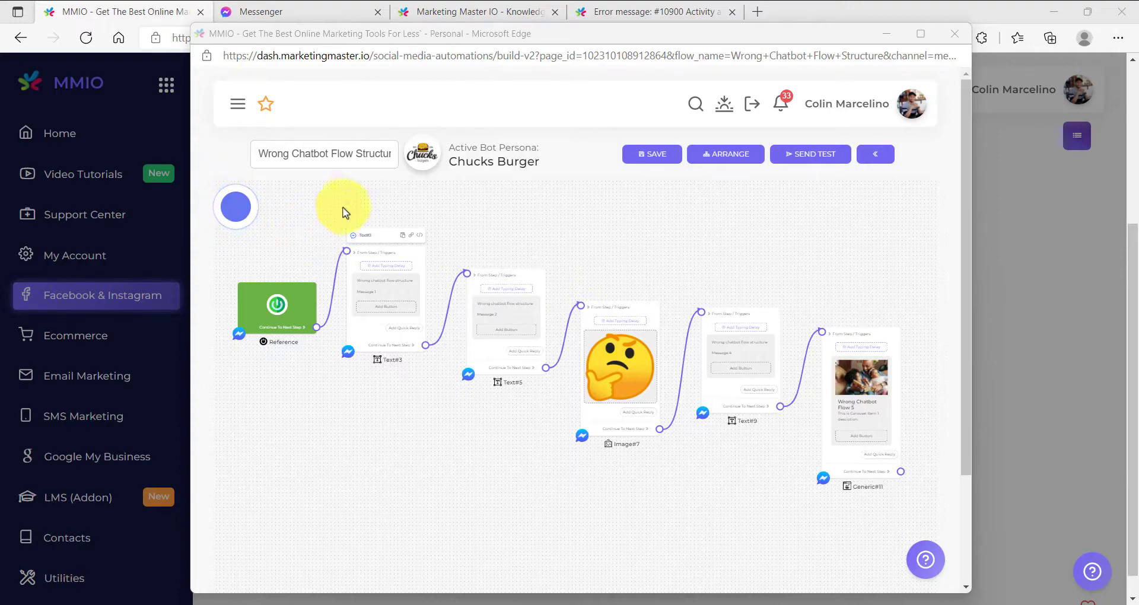
pyautogui.click(811, 154)
pyautogui.click(583, 391)
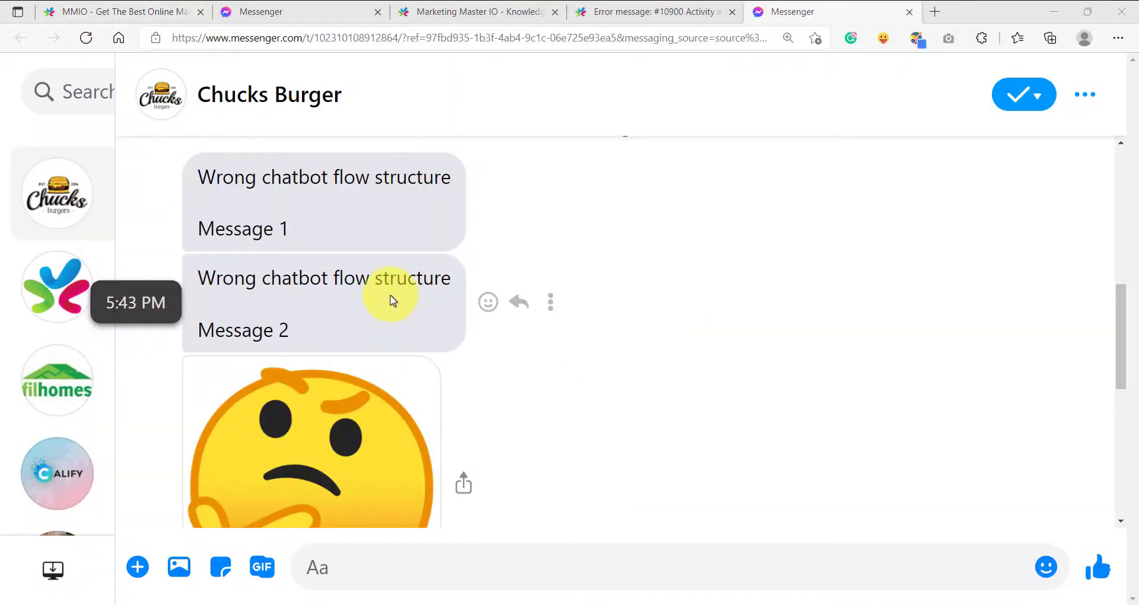
pyautogui.scroll(-1, 391, 301)
pyautogui.scroll(1, 330, 196)
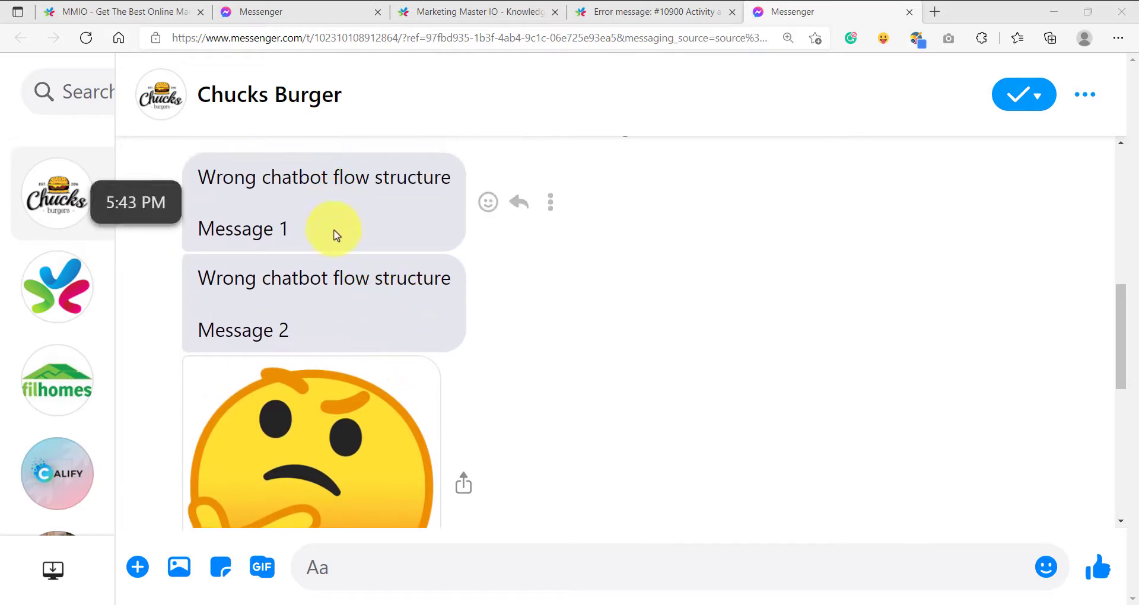
pyautogui.scroll(-3, 356, 285)
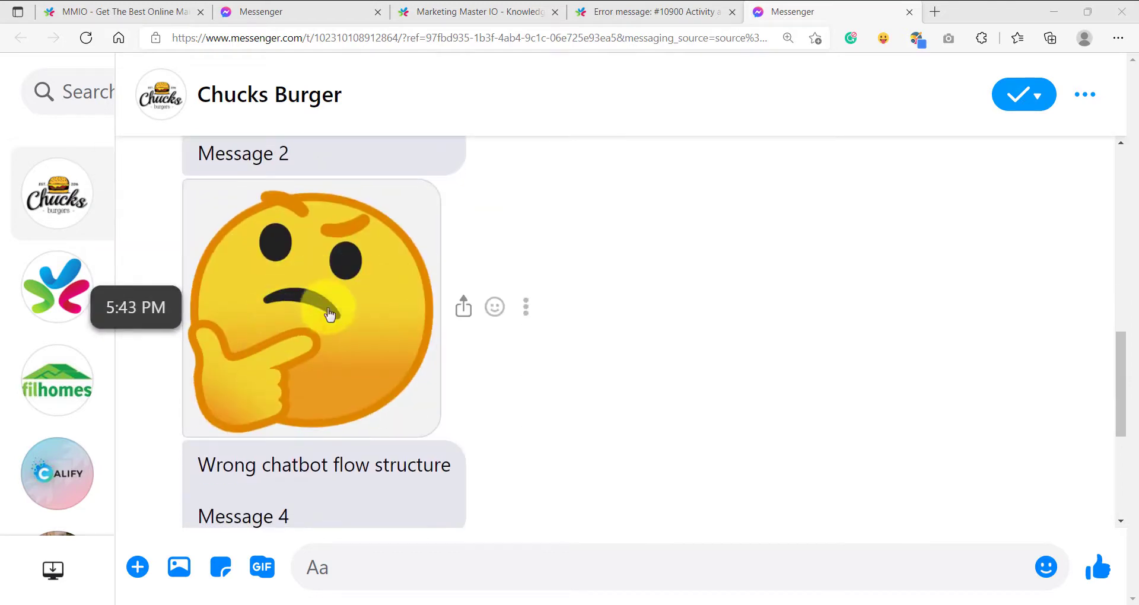
pyautogui.scroll(-1, 330, 333)
pyautogui.scroll(-4, 330, 333)
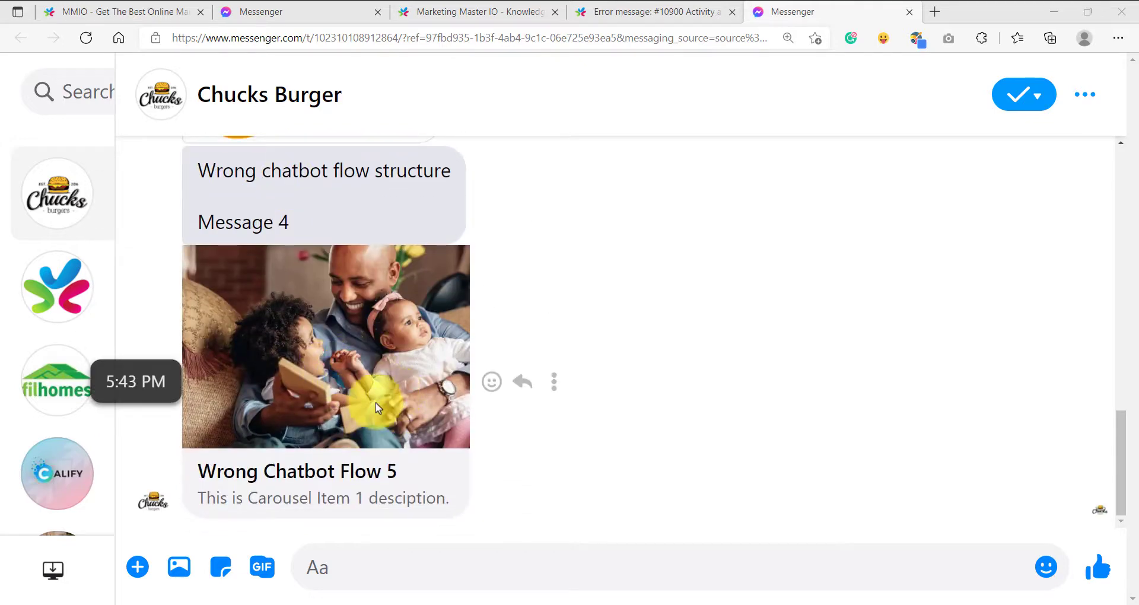
pyautogui.scroll(10, 361, 376)
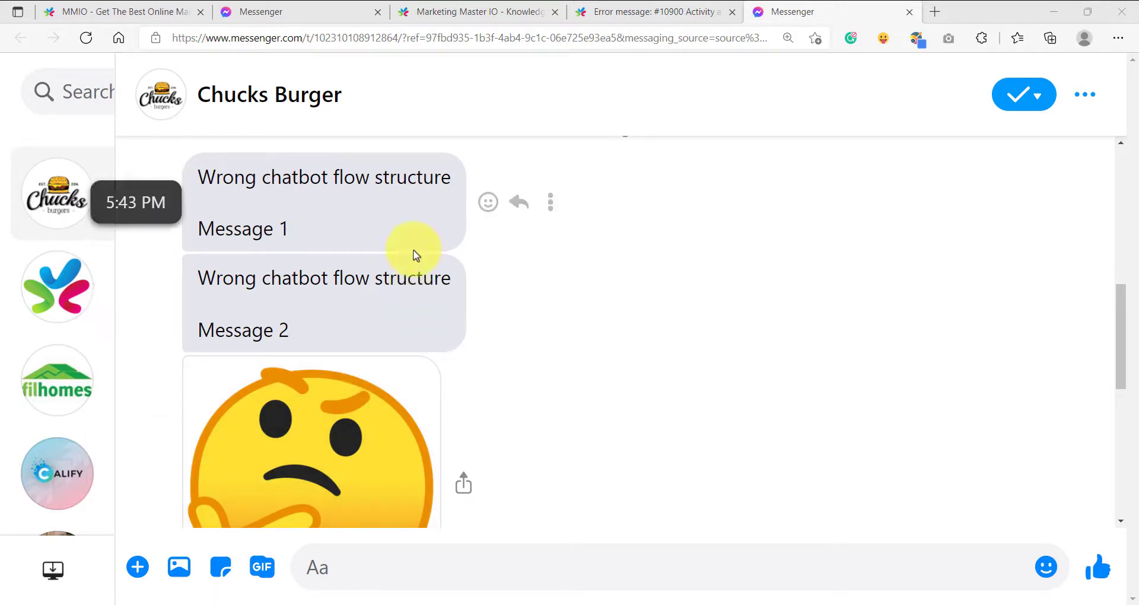
pyautogui.scroll(-8, 416, 272)
# Bring back the flow builder and fit the Reference-to-Generic#11 chain in view.
pyautogui.moveTo(732, 602)
pyautogui.click(799, 555)
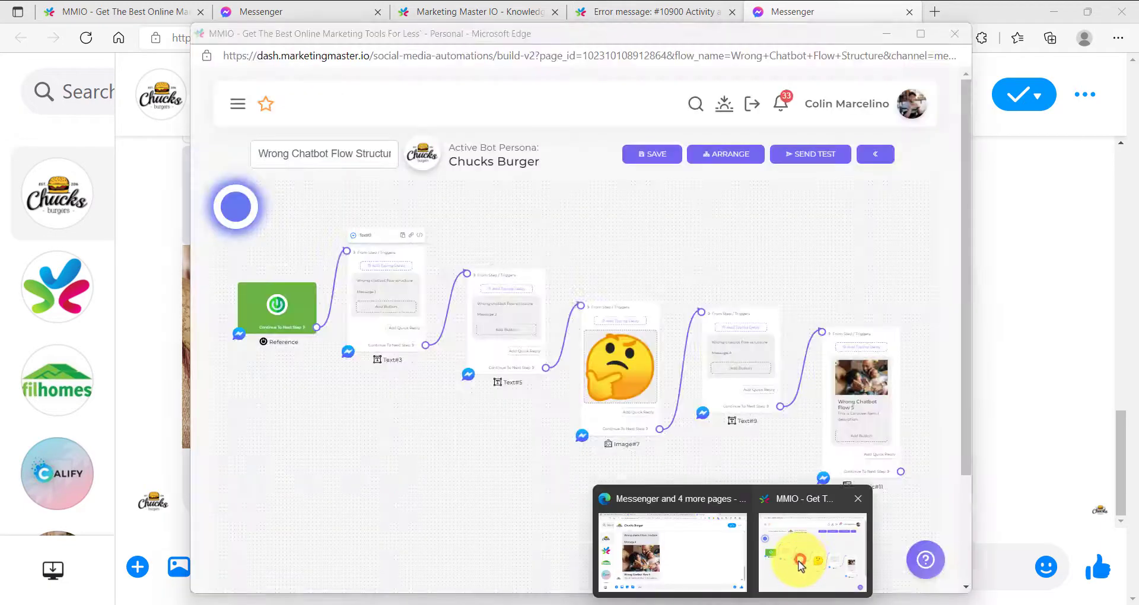
pyautogui.click(385, 398)
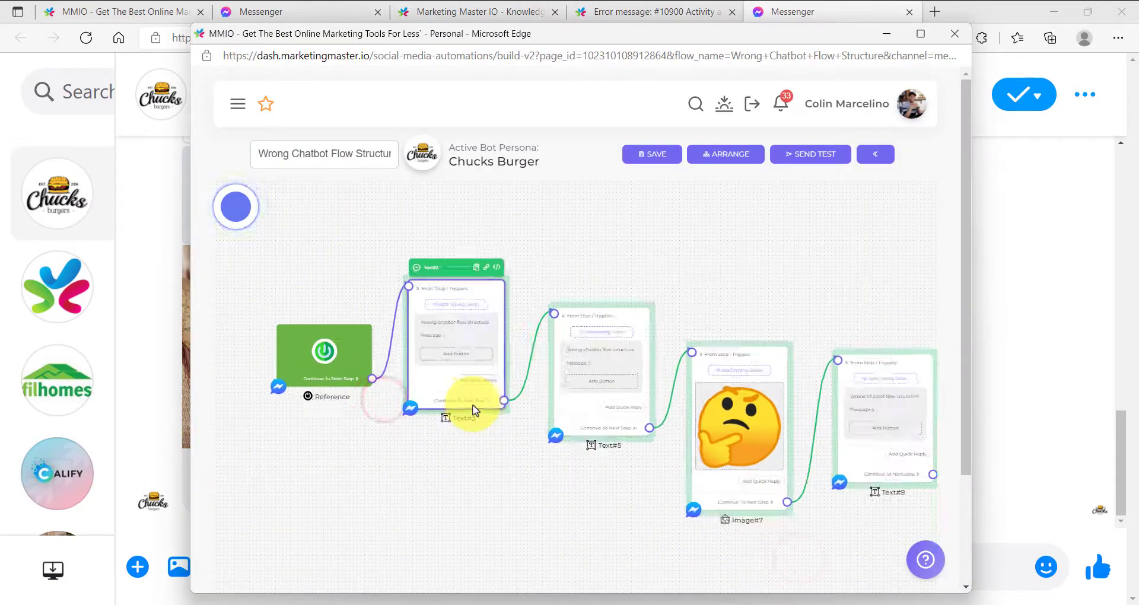
pyautogui.scroll(5, 468, 380)
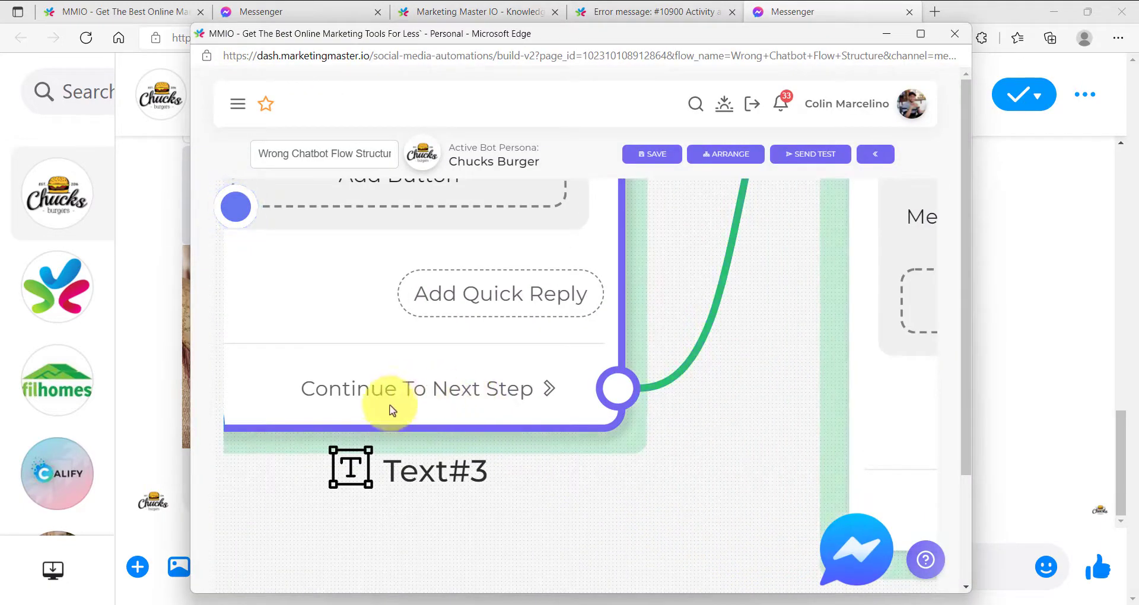
pyautogui.scroll(-5, 548, 400)
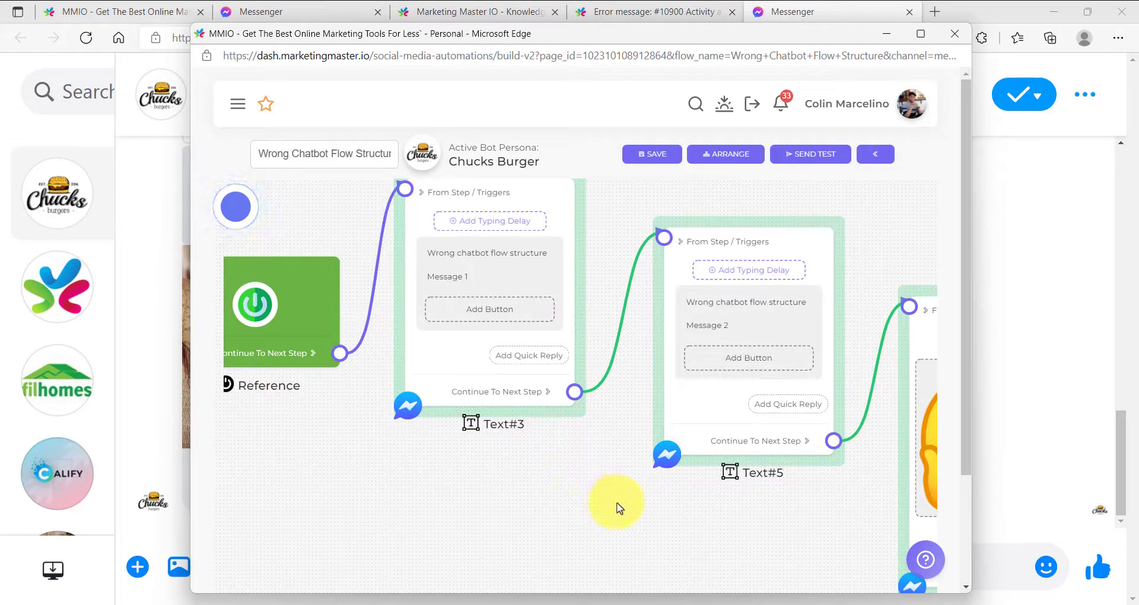
pyautogui.moveTo(710, 555); pyautogui.dragTo(452, 445)
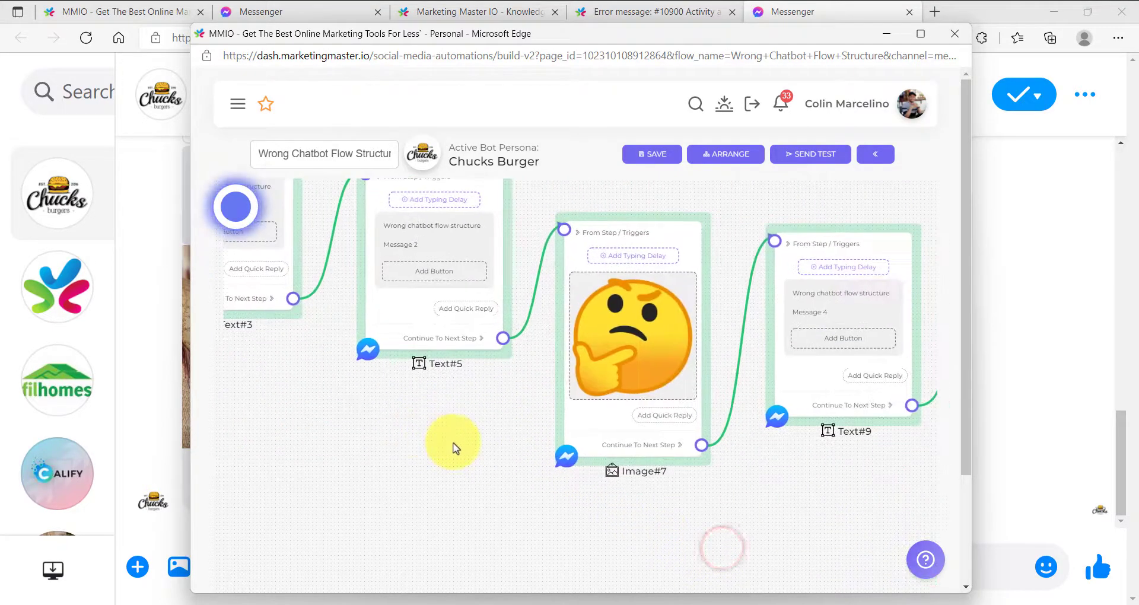
pyautogui.scroll(-3, 458, 445)
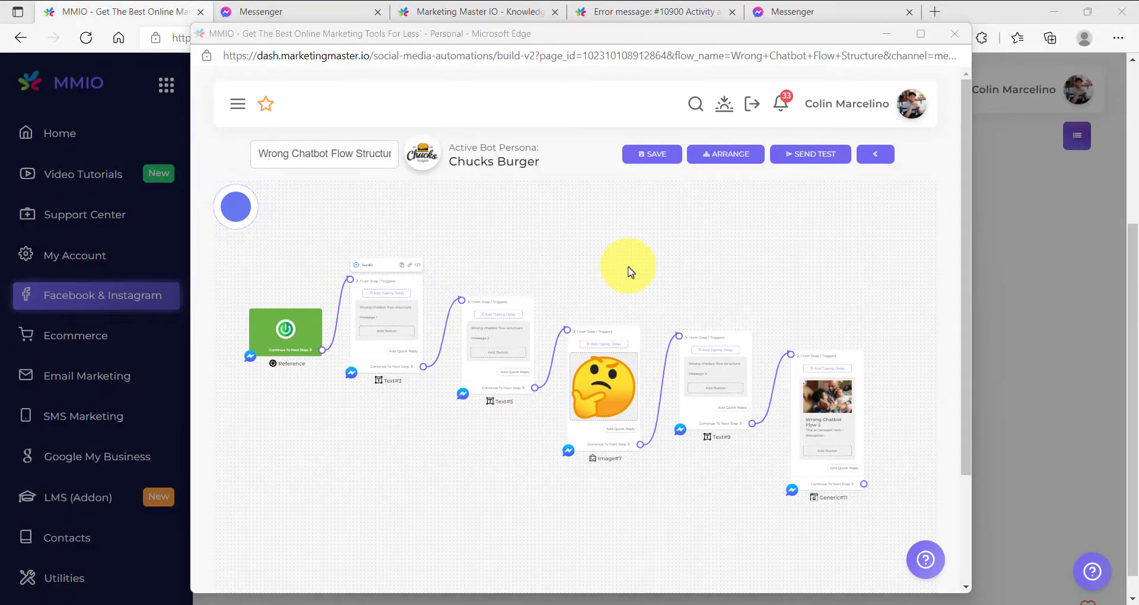
# Choose Wrong Chatbot Flow Structure as private reply, then open the Error #10900 help article.
pyautogui.click(954, 33)
pyautogui.click(506, 368)
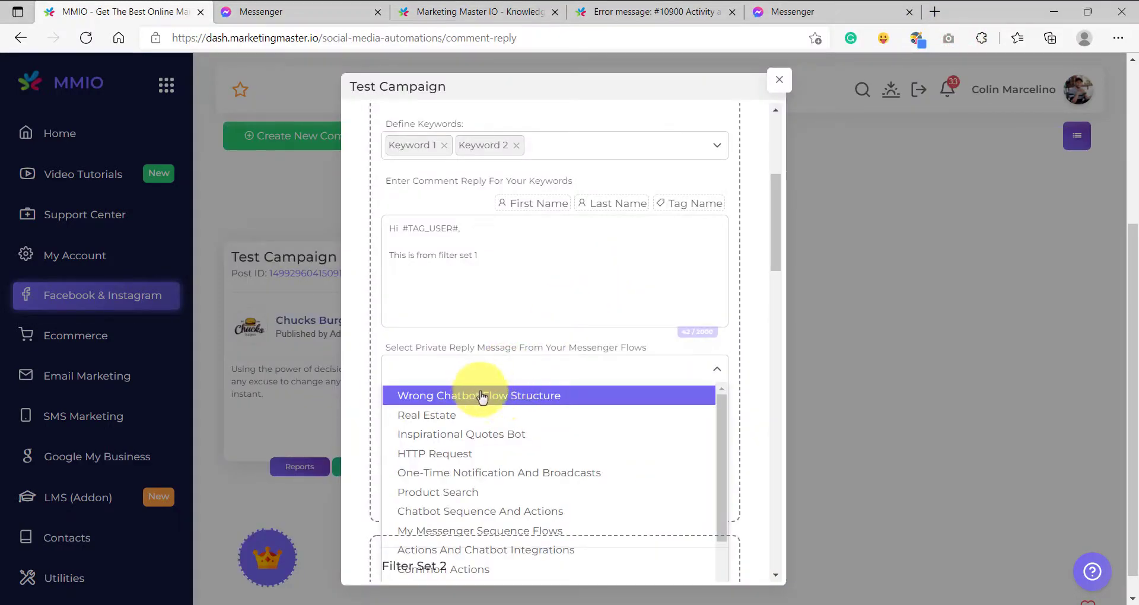
pyautogui.click(507, 397)
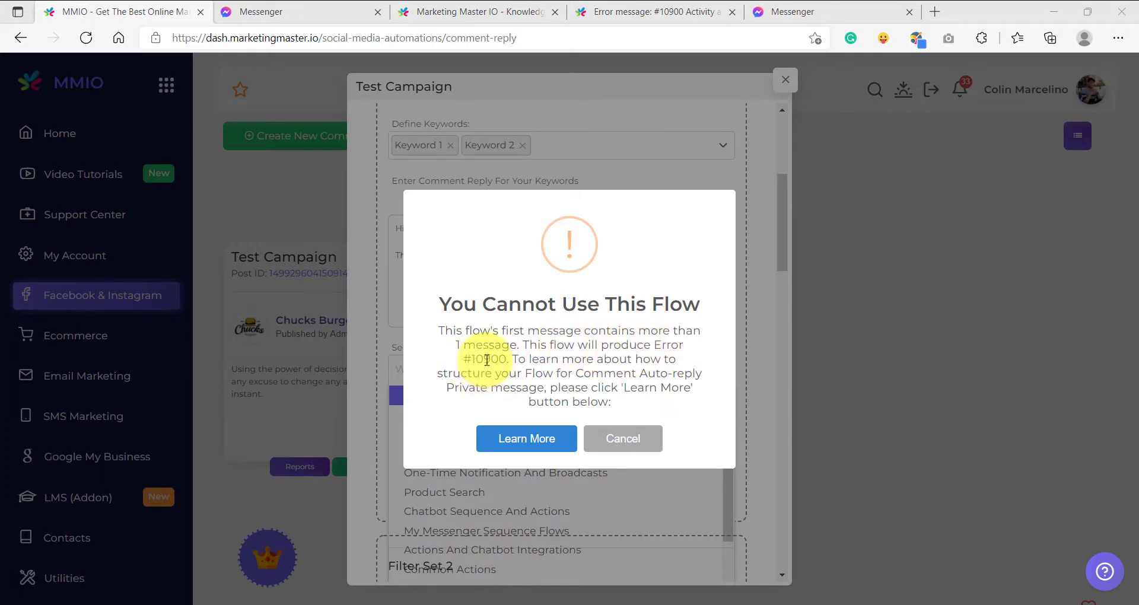
pyautogui.click(522, 442)
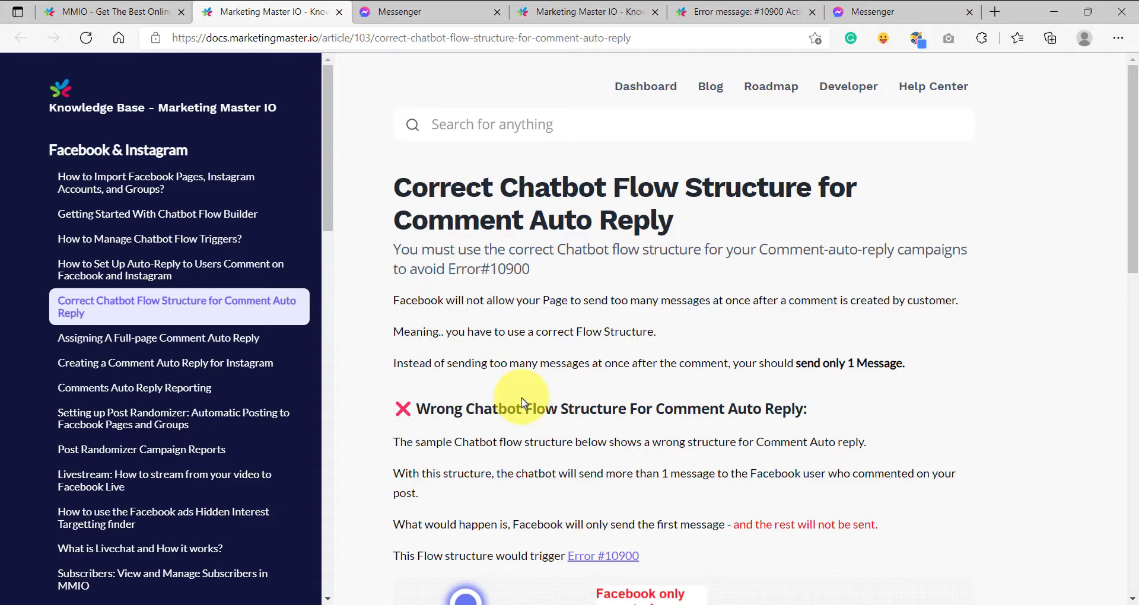
# Return to the MMIO tab with the Test Campaign settings.
pyautogui.hotkey('ctrl', 'shift', 'Tab')
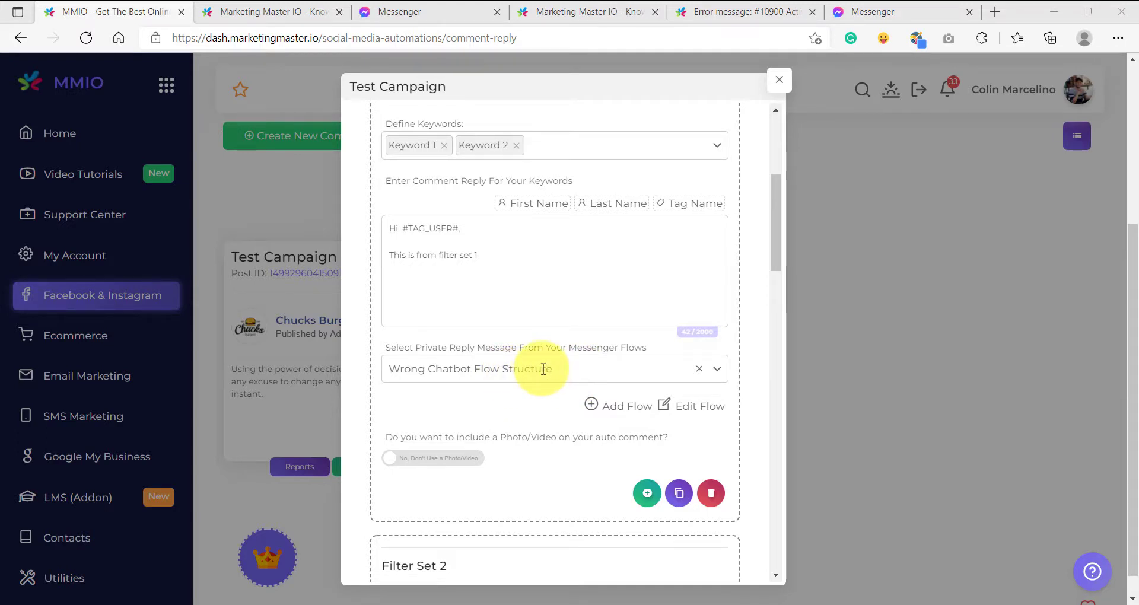
# Open the Wrong Chatbot Flow Structure flow and shift the Reference start and Text#3 nodes left.
pyautogui.click(683, 411)
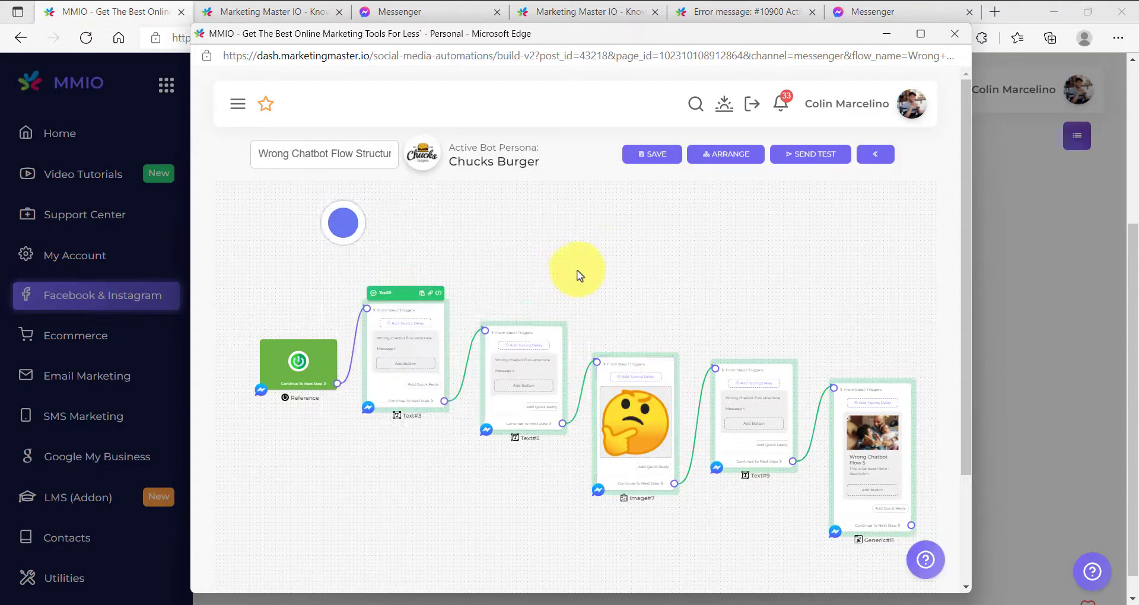
pyautogui.moveTo(381, 330); pyautogui.dragTo(316, 331)
pyautogui.moveTo(480, 289); pyautogui.dragTo(401, 354)
pyautogui.scroll(5, 401, 354)
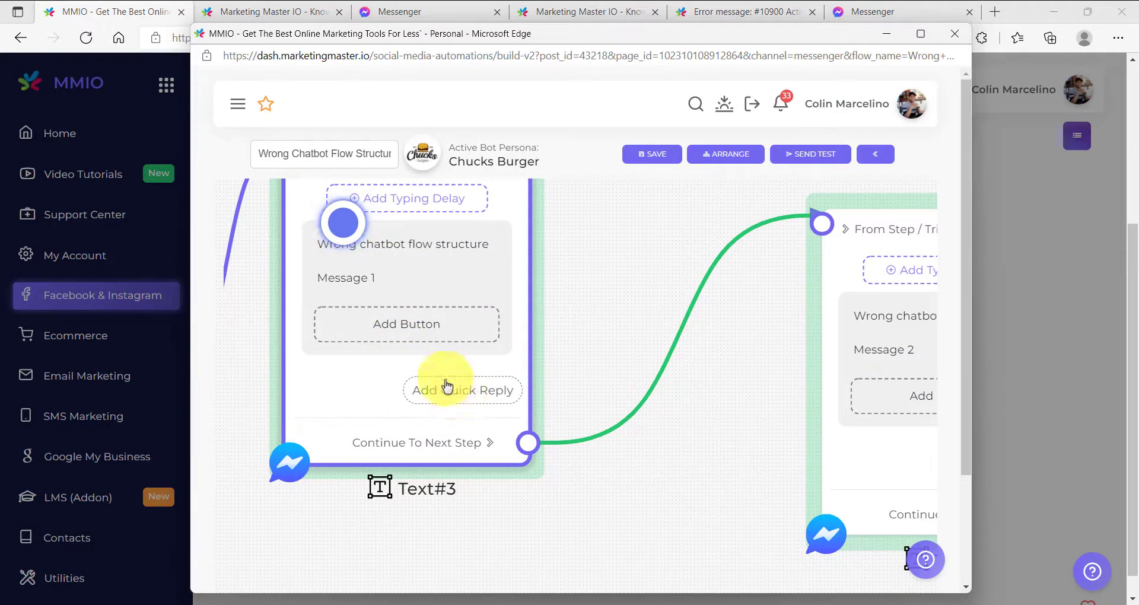
# Add a 'SHOW ME MORE' Next Step button to Message 1.
pyautogui.click(406, 326)
pyautogui.click(543, 296)
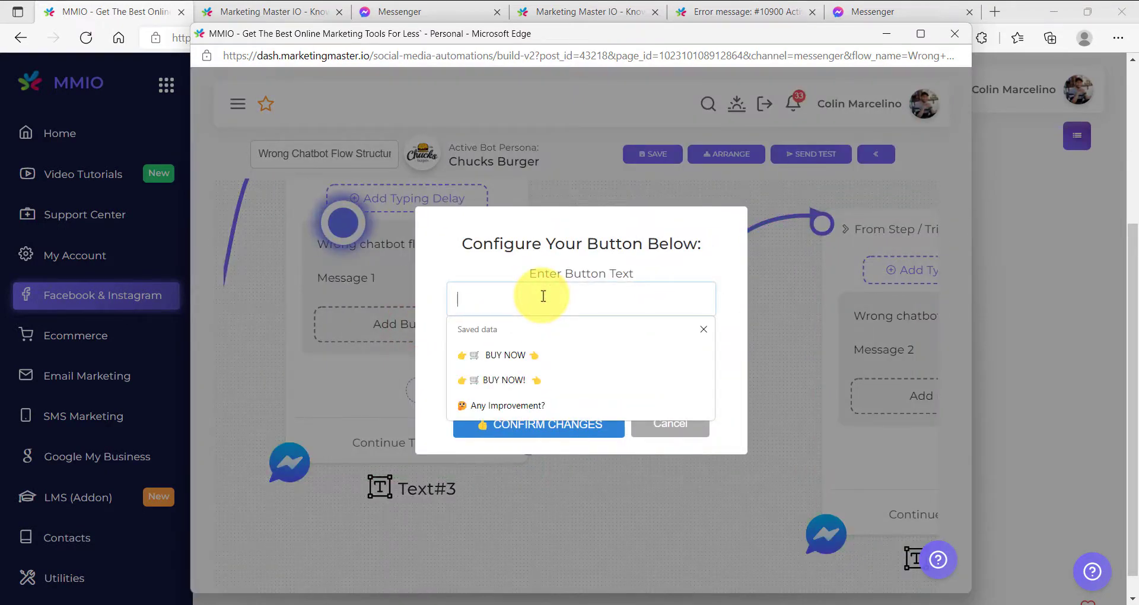
pyautogui.write('SHOW ME ')
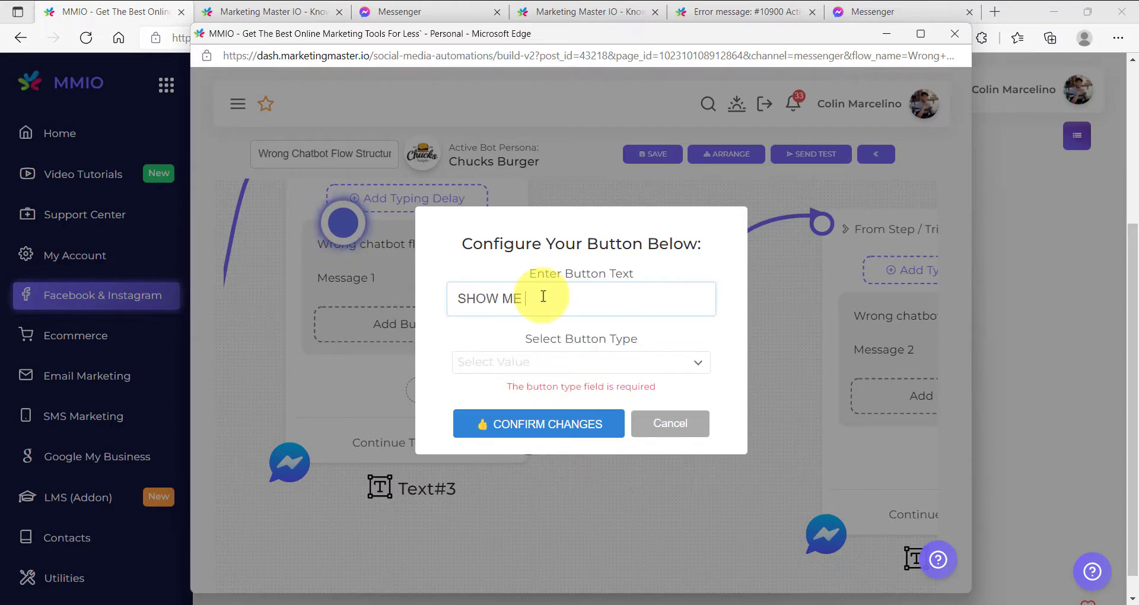
pyautogui.write('MORE')
pyautogui.click(511, 363)
pyautogui.click(505, 418)
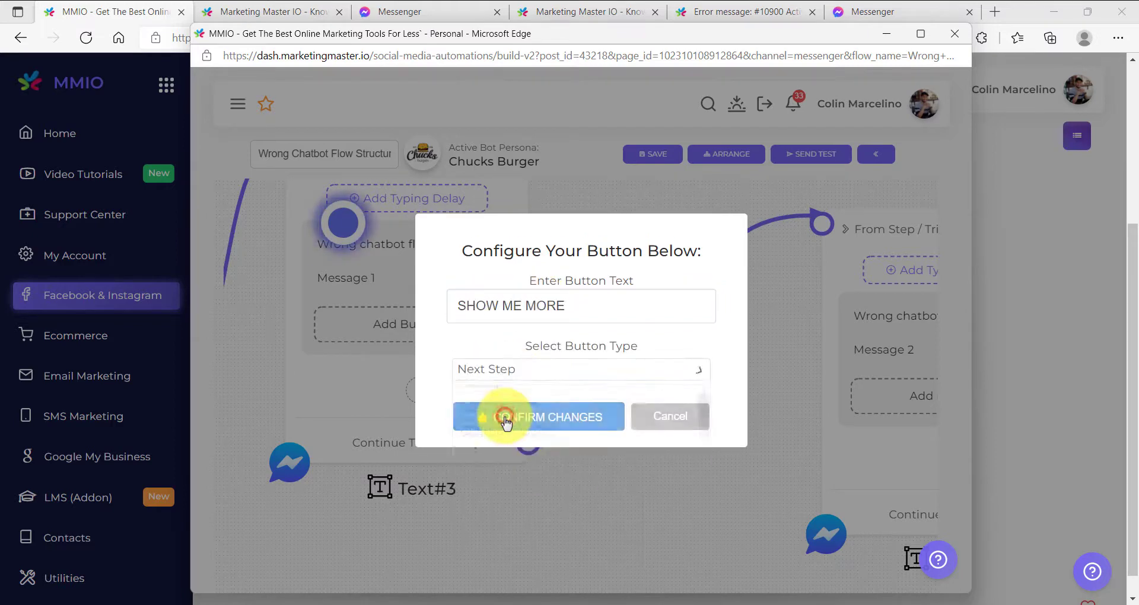
pyautogui.click(514, 419)
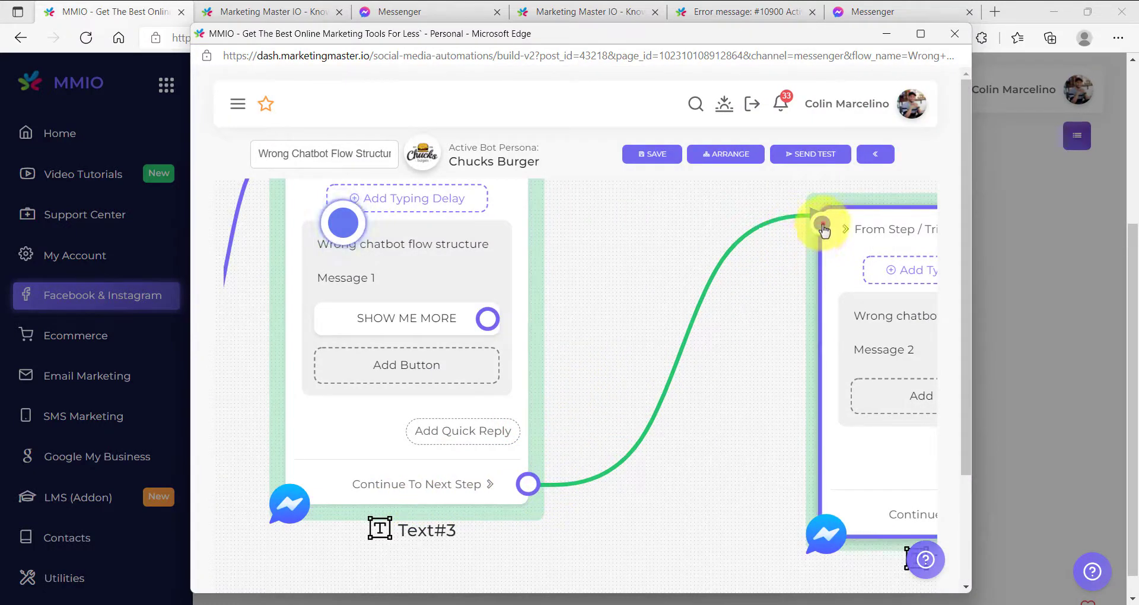
# Replace the direct message link by connecting SHOW ME MORE to the second message.
pyautogui.moveTo(822, 230); pyautogui.dragTo(653, 311)
pyautogui.moveTo(487, 318)
pyautogui.mouseDown()
pyautogui.moveTo(779, 272)
pyautogui.moveTo(821, 224)
pyautogui.mouseUp()
pyautogui.scroll(-5, 567, 362)
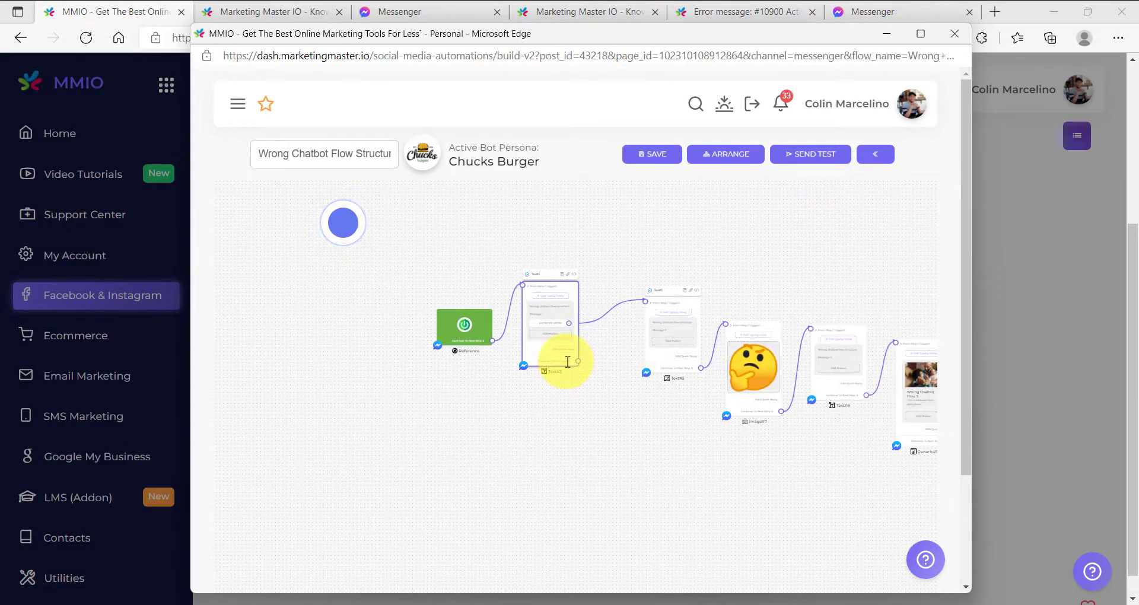
# Change 'Wrong' to 'Correct' in the flow name and save the flow.
pyautogui.click(568, 361)
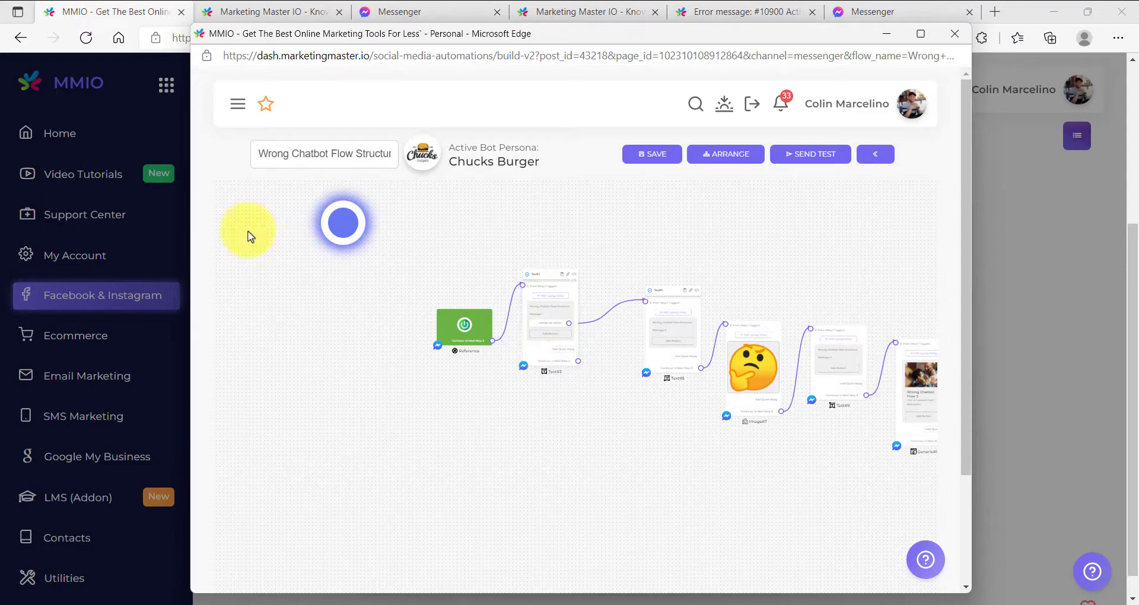
pyautogui.doubleClick(273, 155)
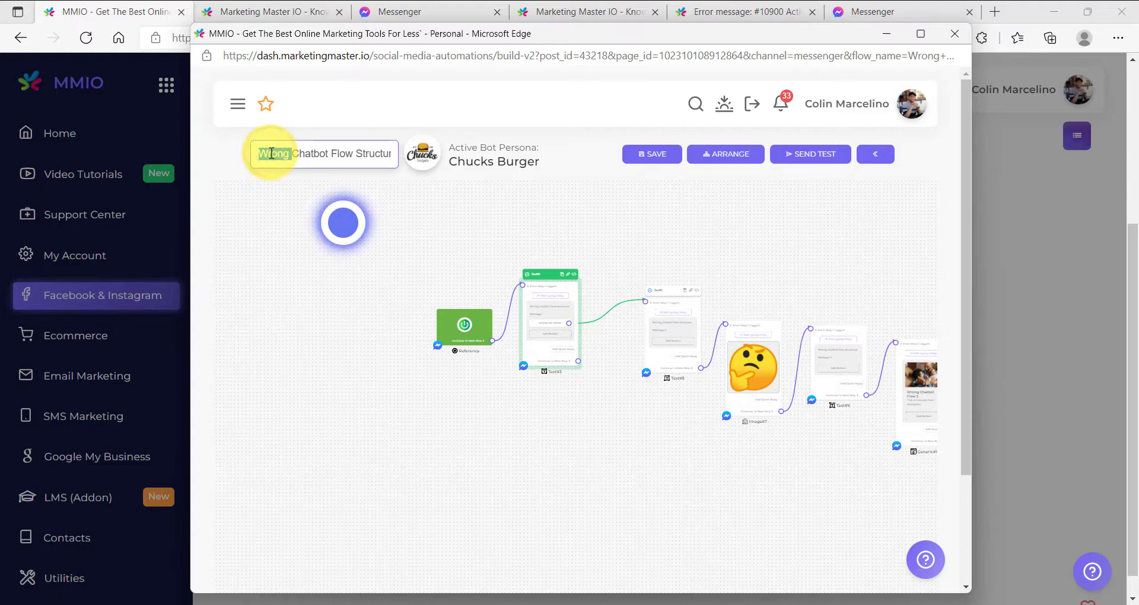
pyautogui.write('Correct')
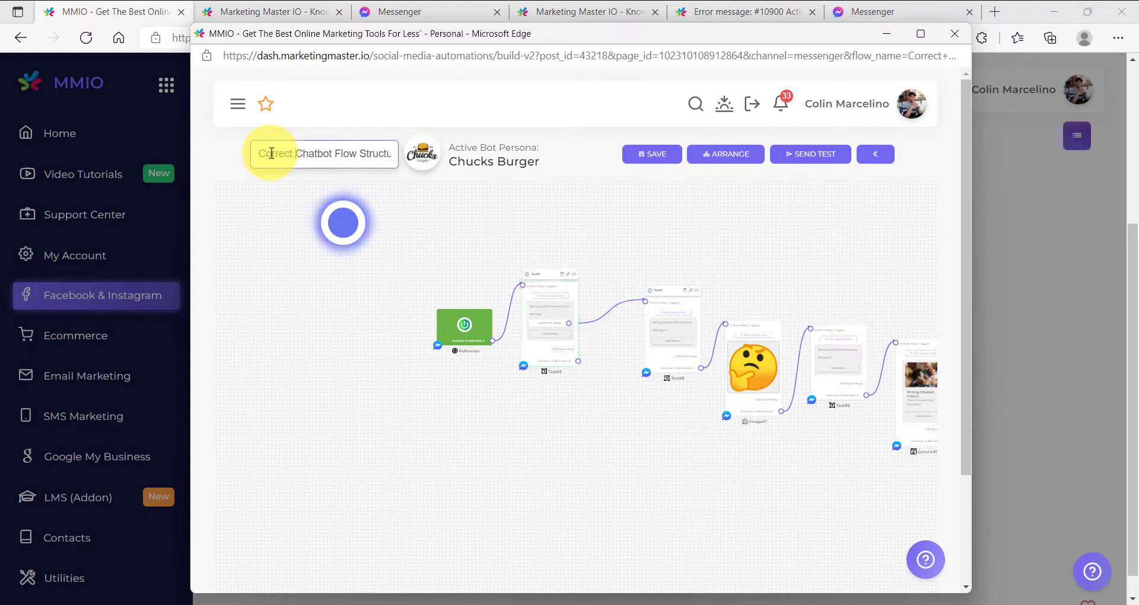
pyautogui.click(628, 280)
pyautogui.click(649, 154)
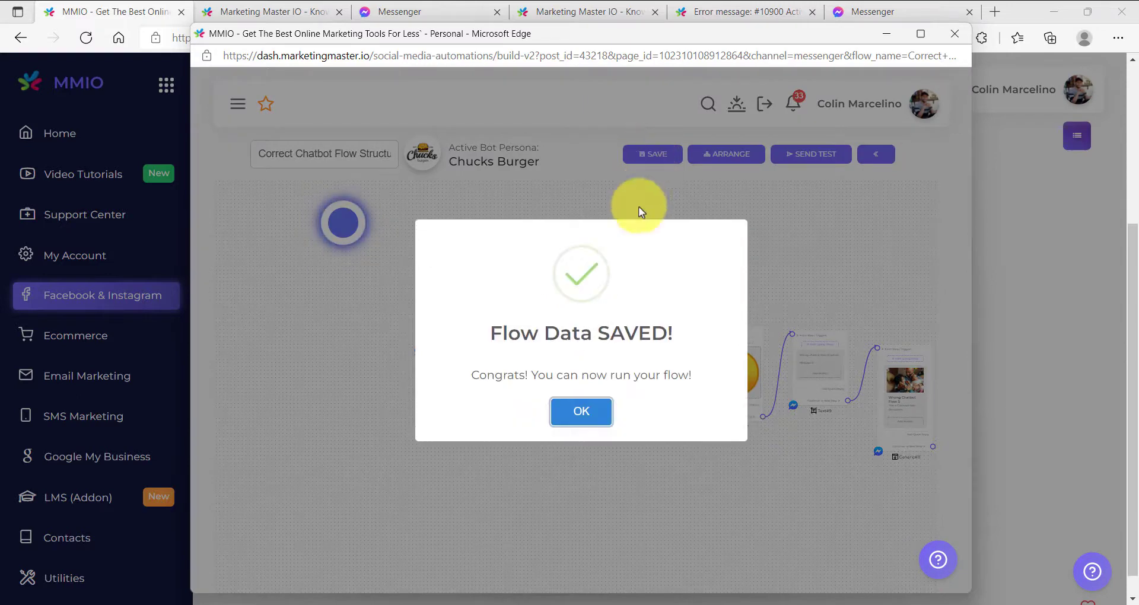
pyautogui.click(580, 413)
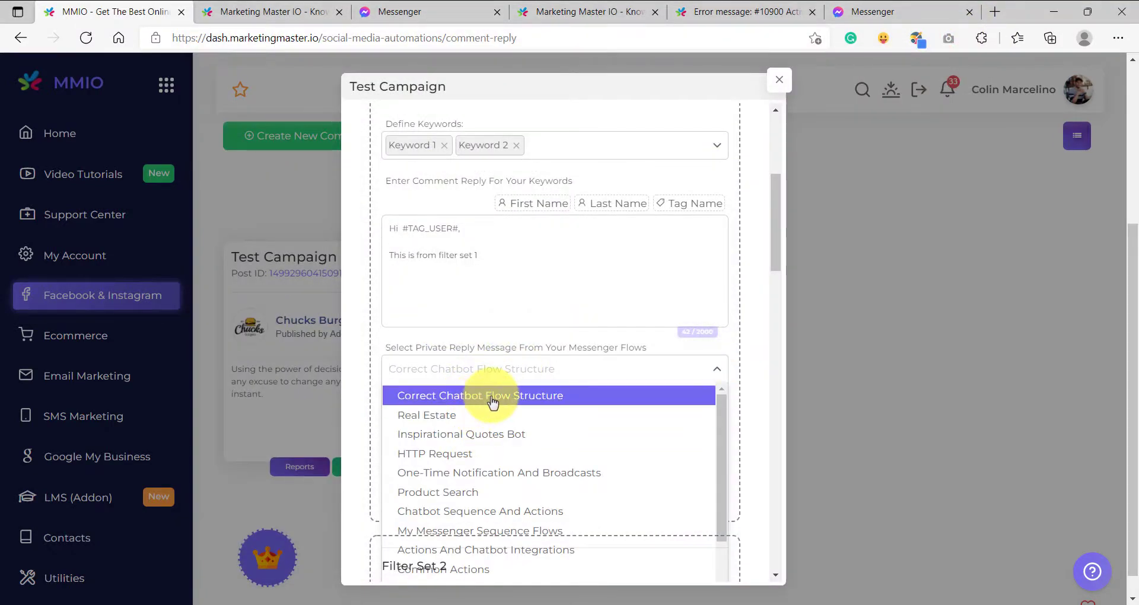
# Set Filter Sets 1, 2 and 3 to send Correct Chatbot Flow Structure as private reply.
pyautogui.click(494, 404)
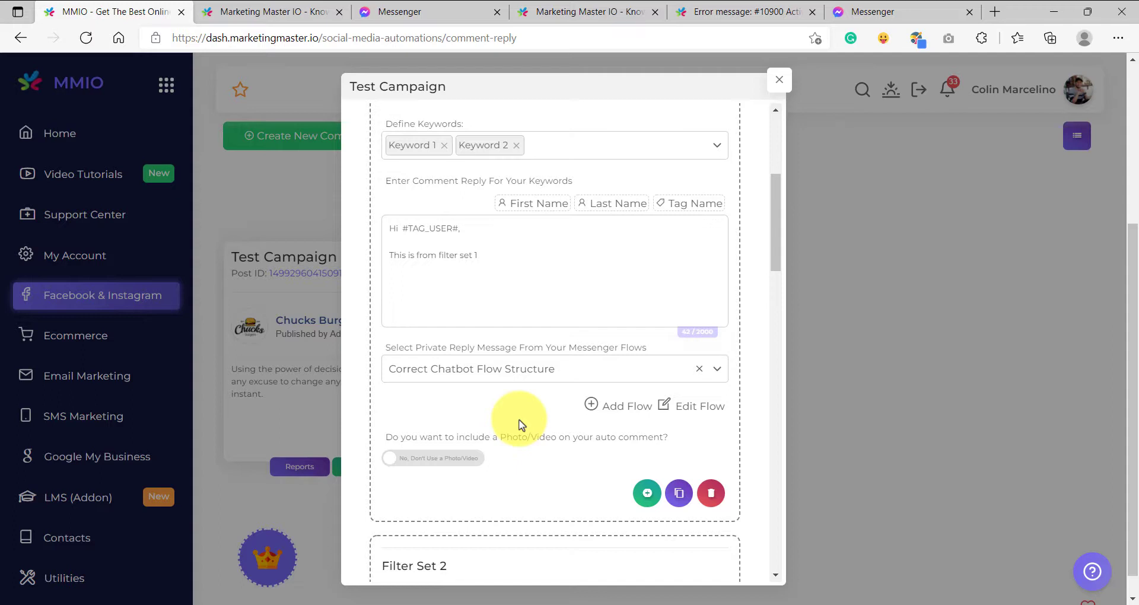
pyautogui.scroll(-10, 521, 424)
pyautogui.click(455, 265)
pyautogui.click(454, 291)
pyautogui.scroll(-5, 508, 376)
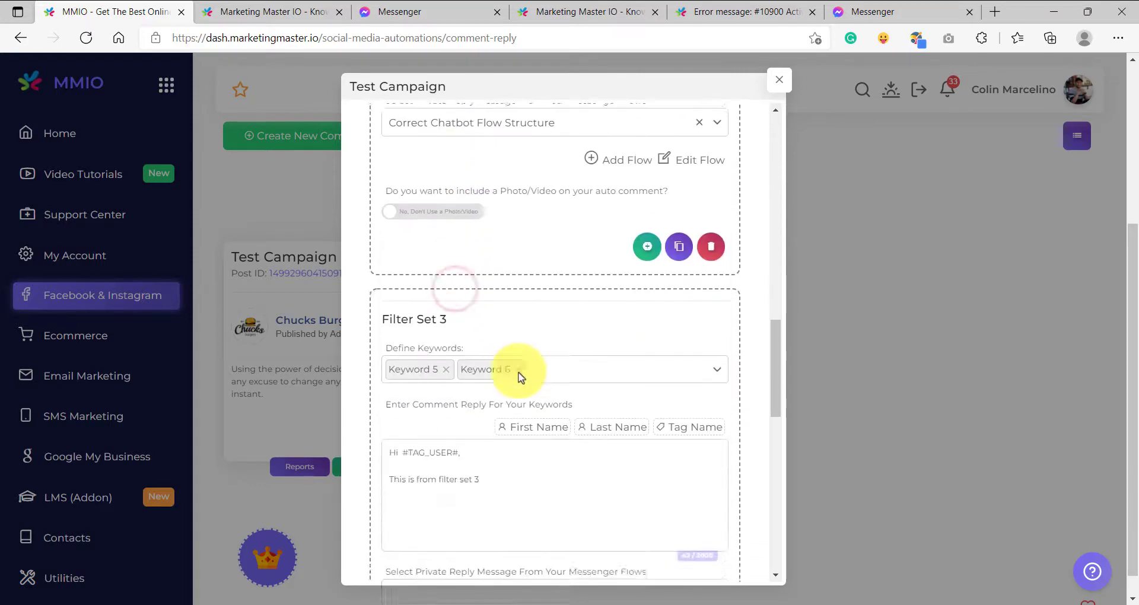
pyautogui.scroll(-3, 517, 377)
pyautogui.click(460, 229)
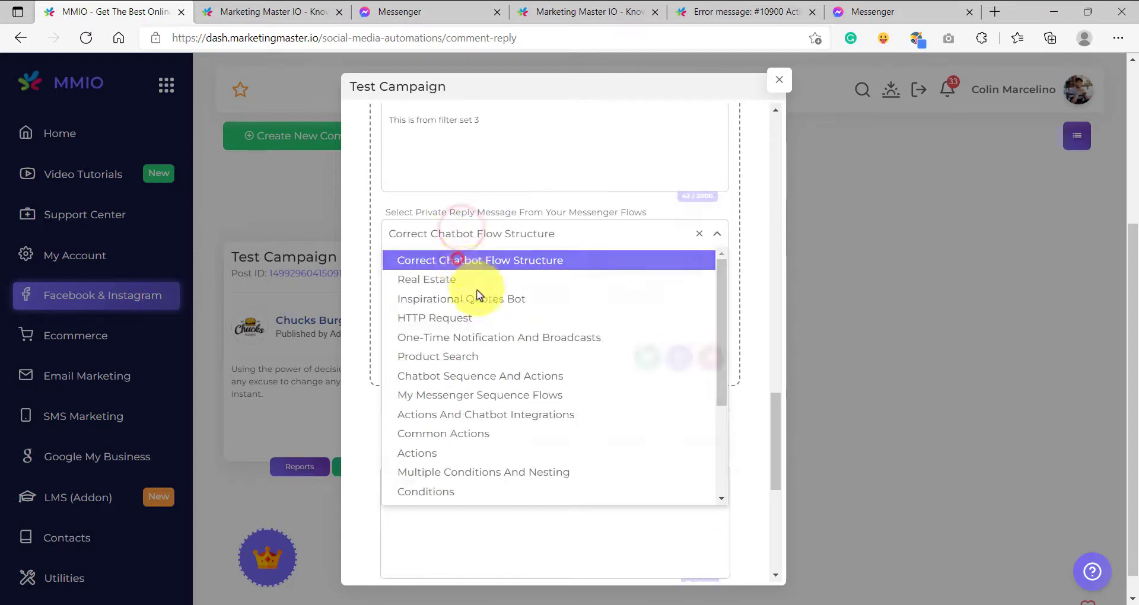
pyautogui.click(458, 259)
# Set the default reply's private flow to Correct Chatbot Flow Structure and save the campaign.
pyautogui.scroll(-1, 499, 379)
pyautogui.scroll(-4, 497, 379)
pyautogui.click(453, 331)
pyautogui.click(449, 360)
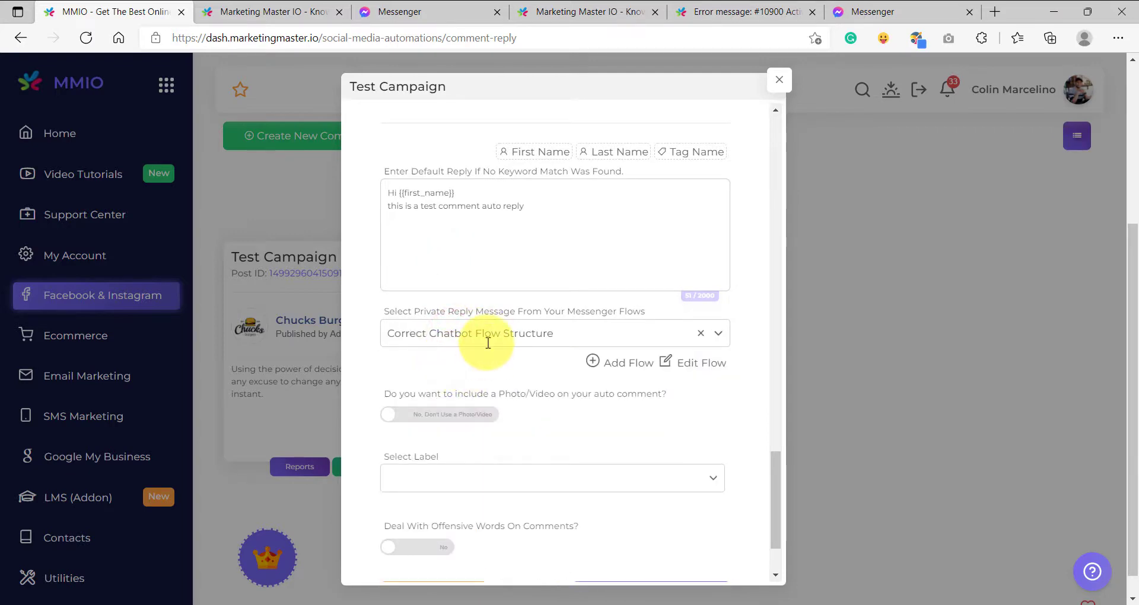
pyautogui.scroll(8, 488, 342)
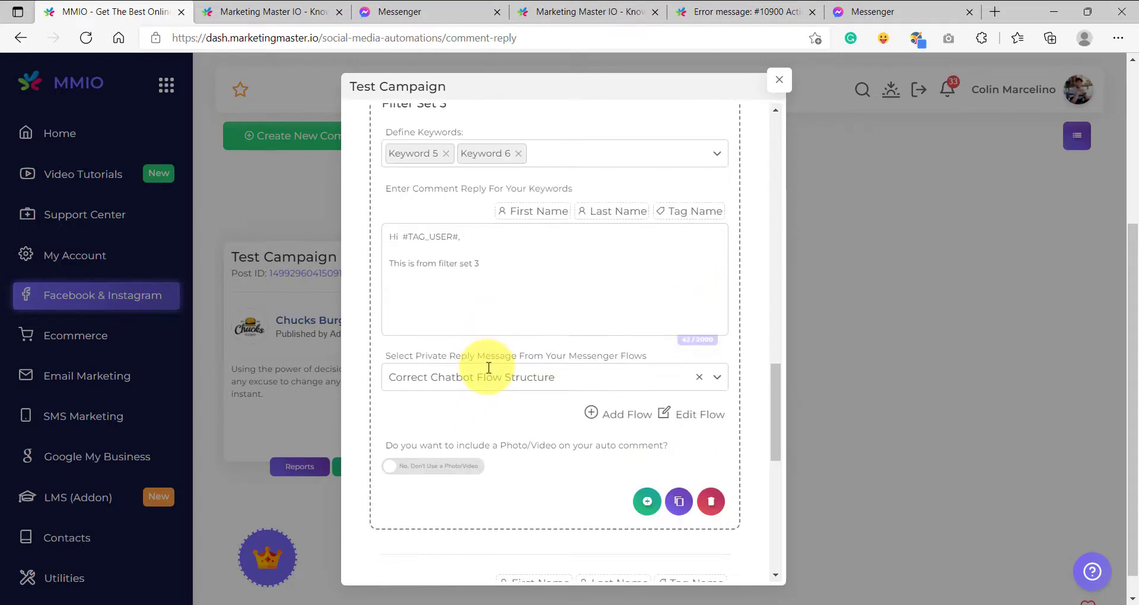
pyautogui.scroll(6, 492, 384)
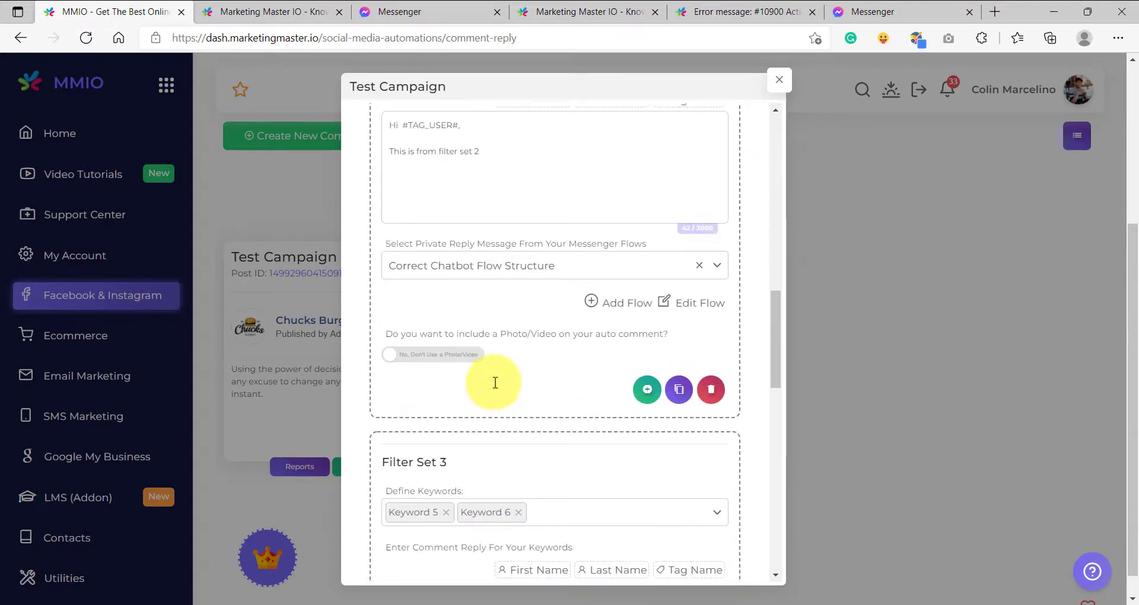
pyautogui.scroll(5, 492, 356)
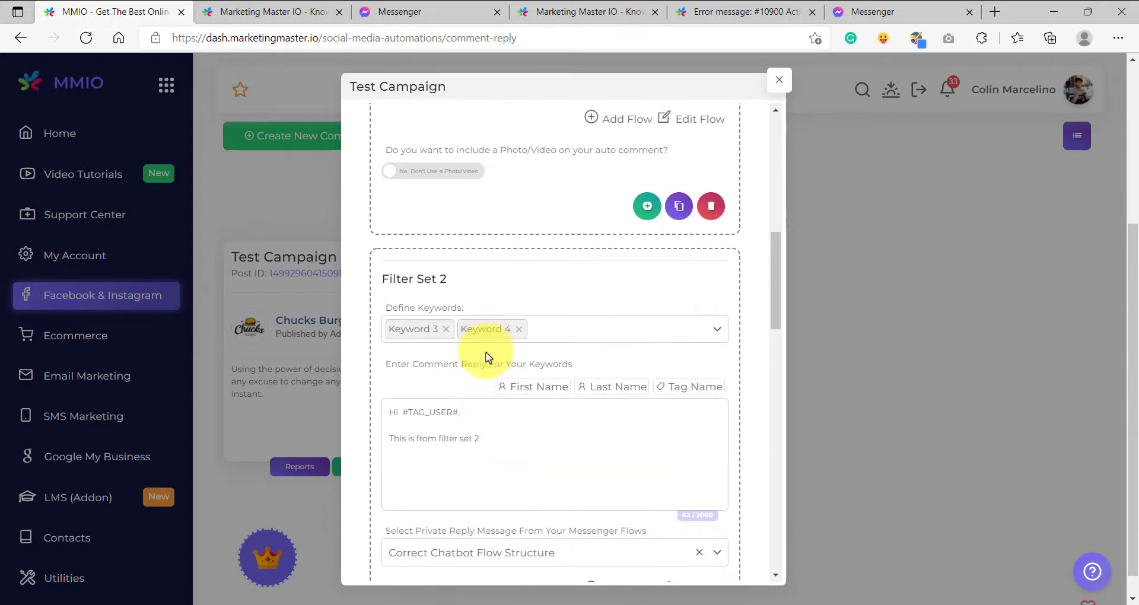
pyautogui.scroll(-15, 510, 350)
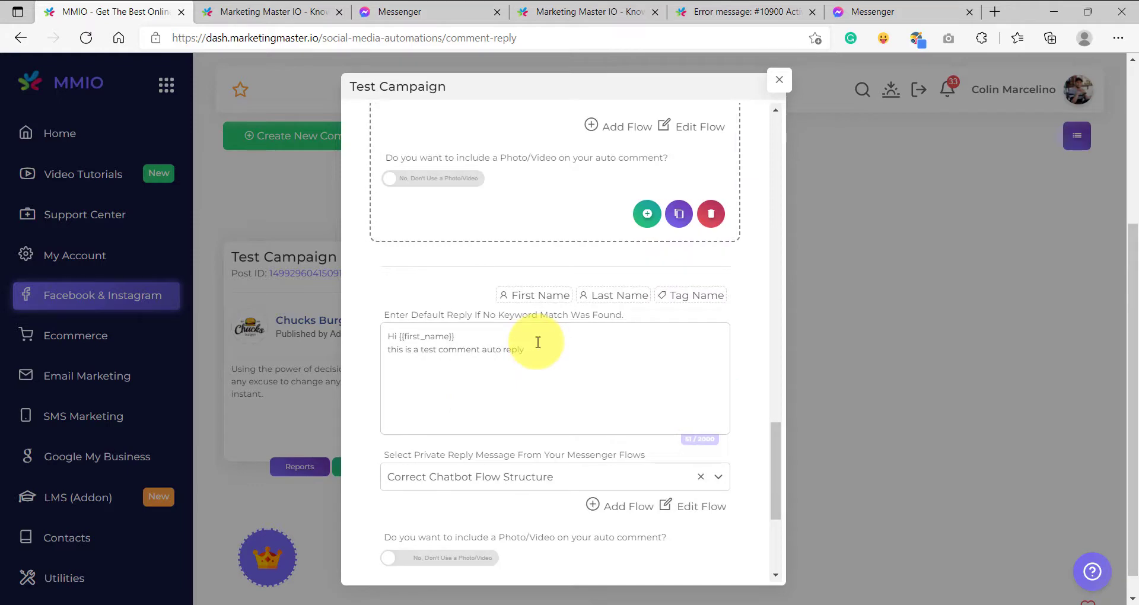
pyautogui.click(539, 344)
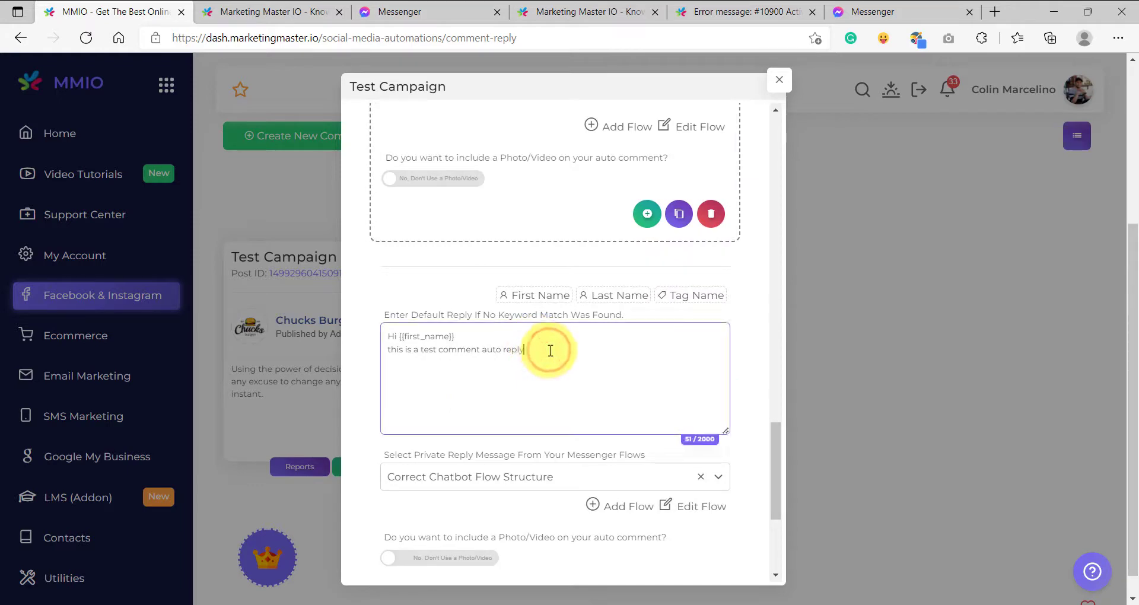
pyautogui.scroll(-2, 535, 352)
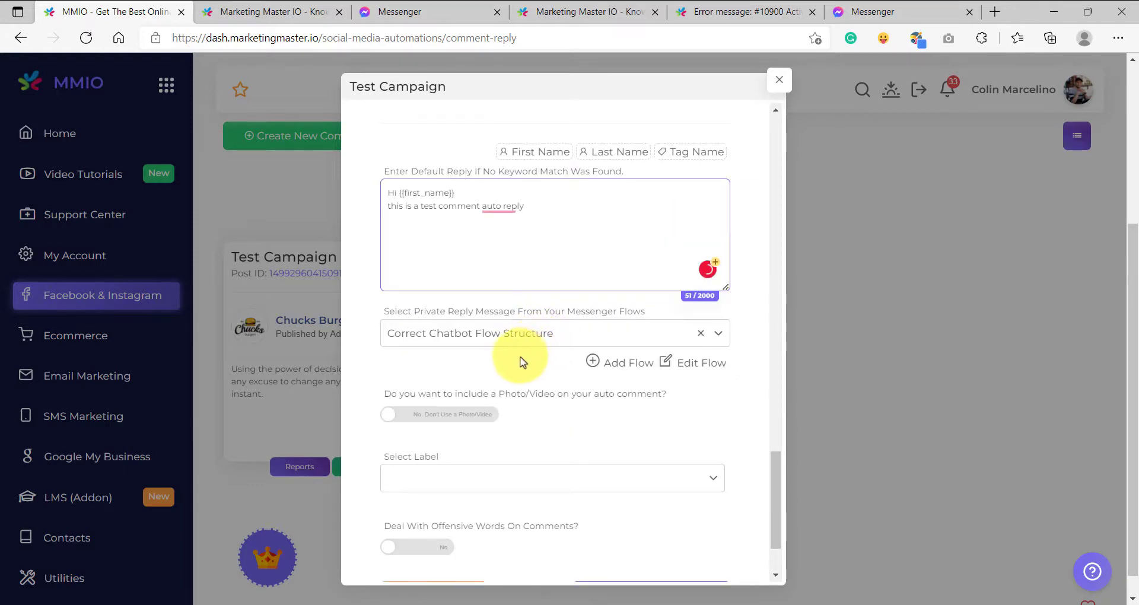
pyautogui.scroll(-1, 522, 359)
pyautogui.scroll(-1, 519, 363)
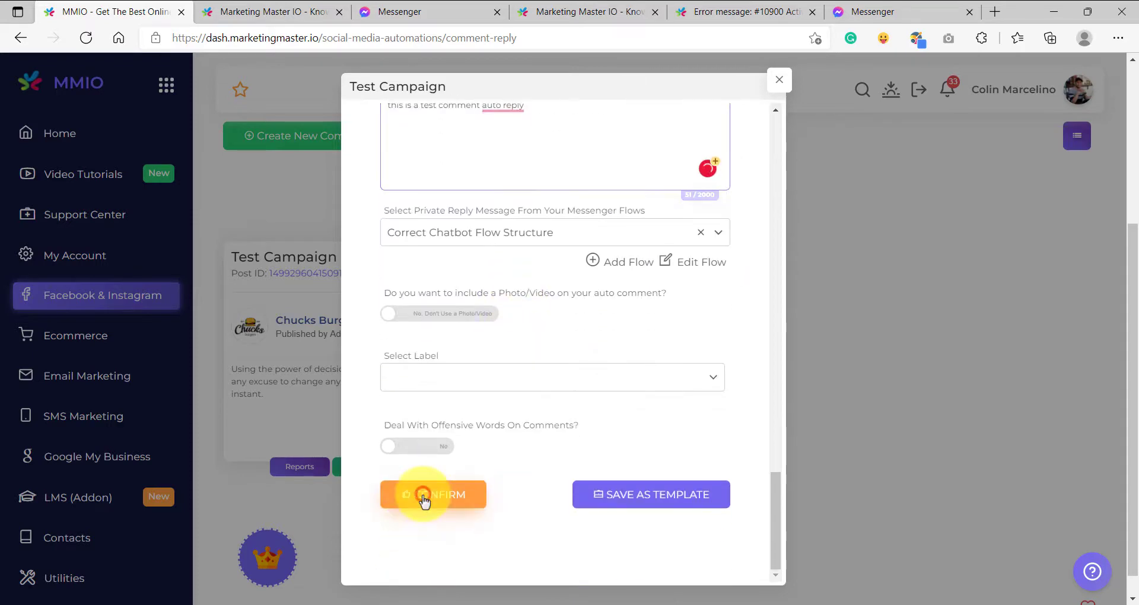
pyautogui.click(423, 498)
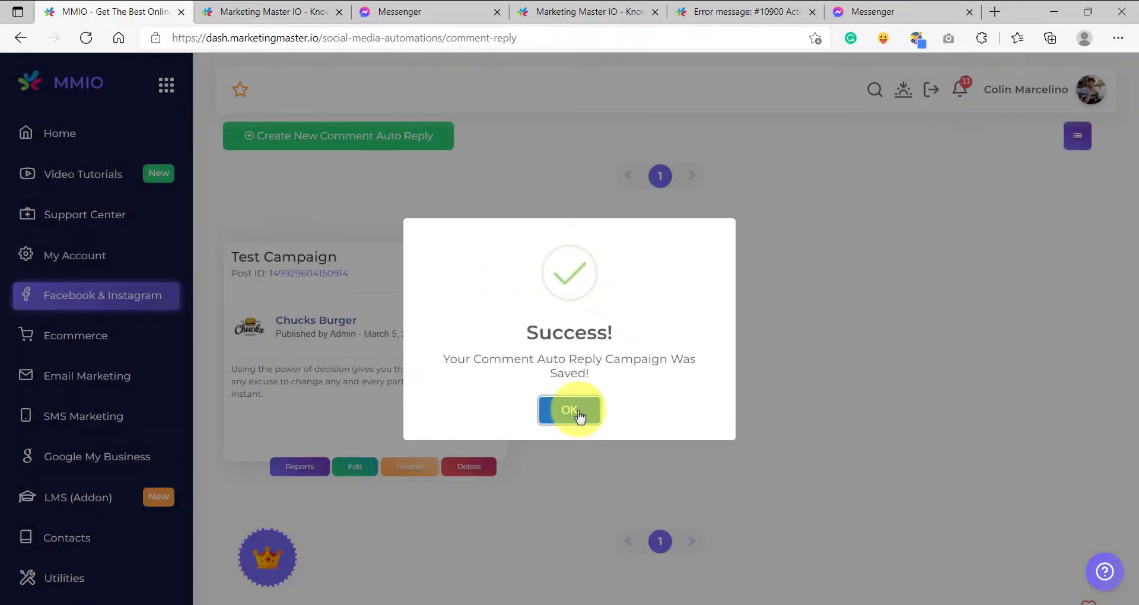
# Comment 'keyword 1' on the Chucks Burger post as the personal profile.
pyautogui.click(570, 410)
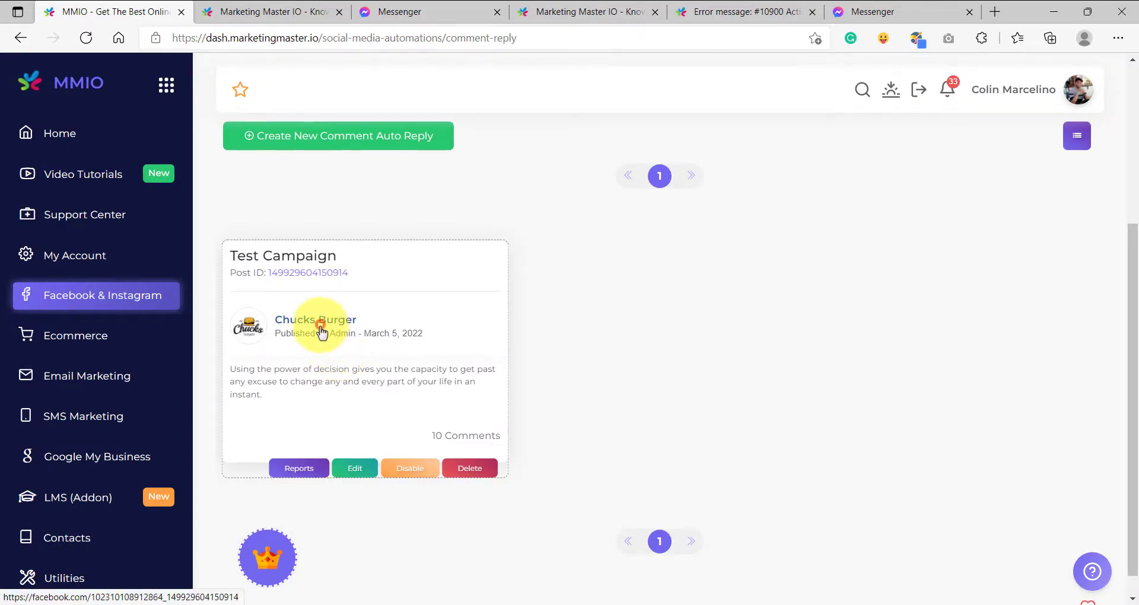
pyautogui.click(321, 332)
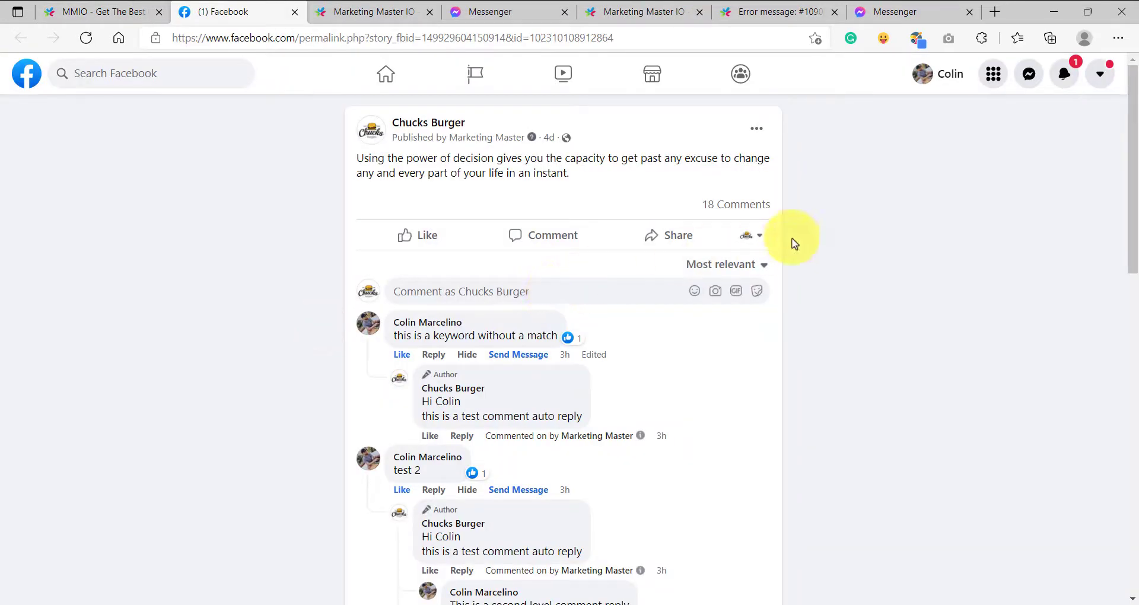
pyautogui.click(753, 236)
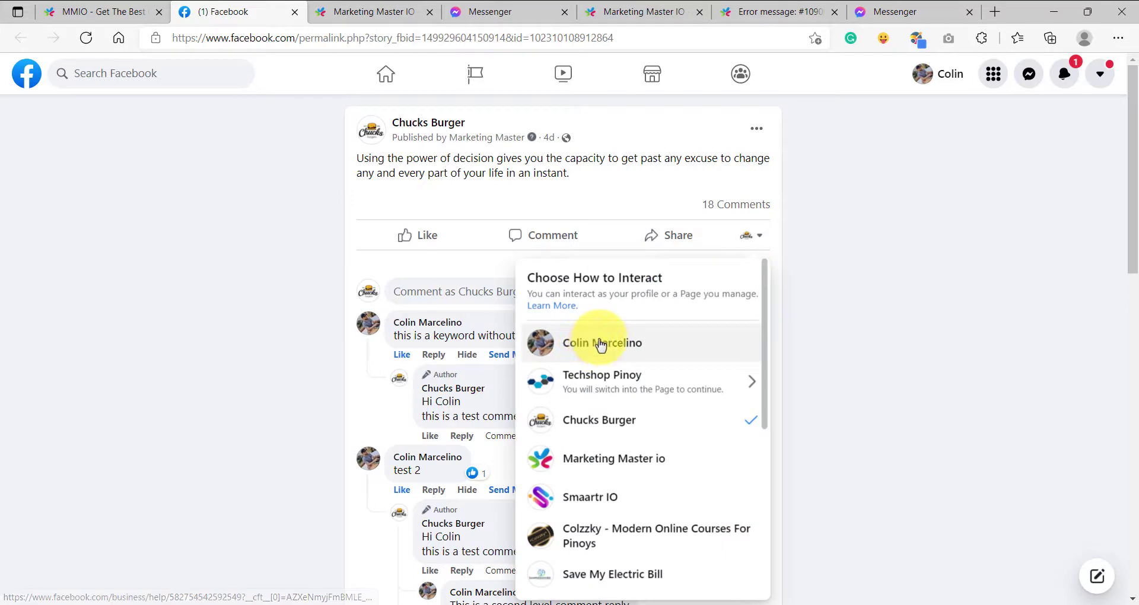
pyautogui.click(589, 344)
pyautogui.write('keyword 1')
pyautogui.press('Return')
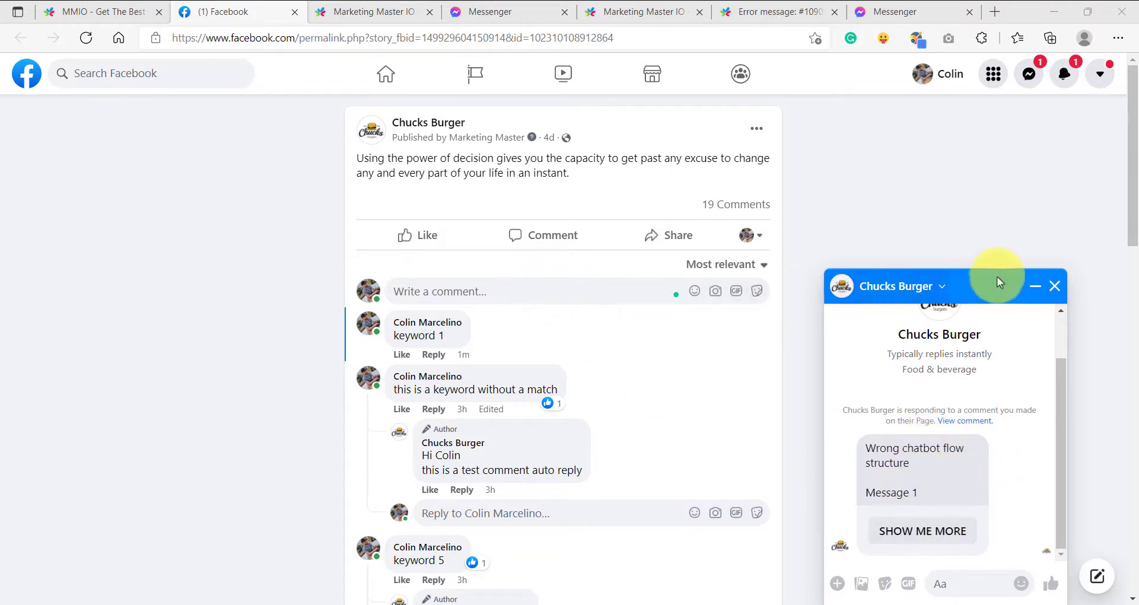
# Close the bot chat and comment 'keyword 5' on the post.
pyautogui.click(1054, 286)
pyautogui.click(594, 285)
pyautogui.write('keyword 5')
pyautogui.press('Return')
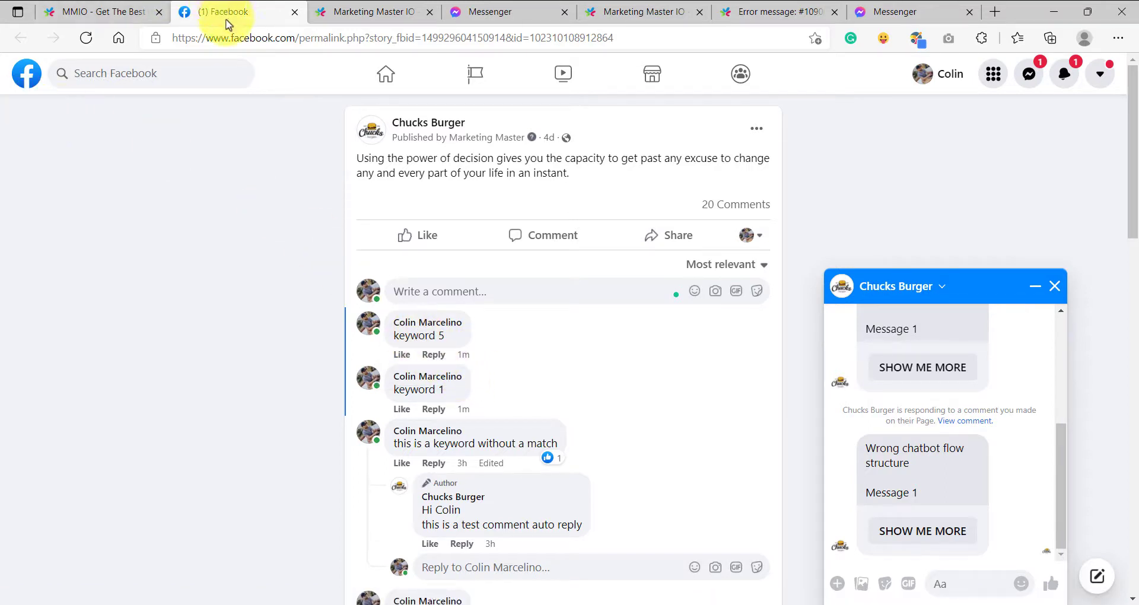
# Reload the post and check the 'filter set 3' auto reply to keyword 5.
pyautogui.click(172, 13)
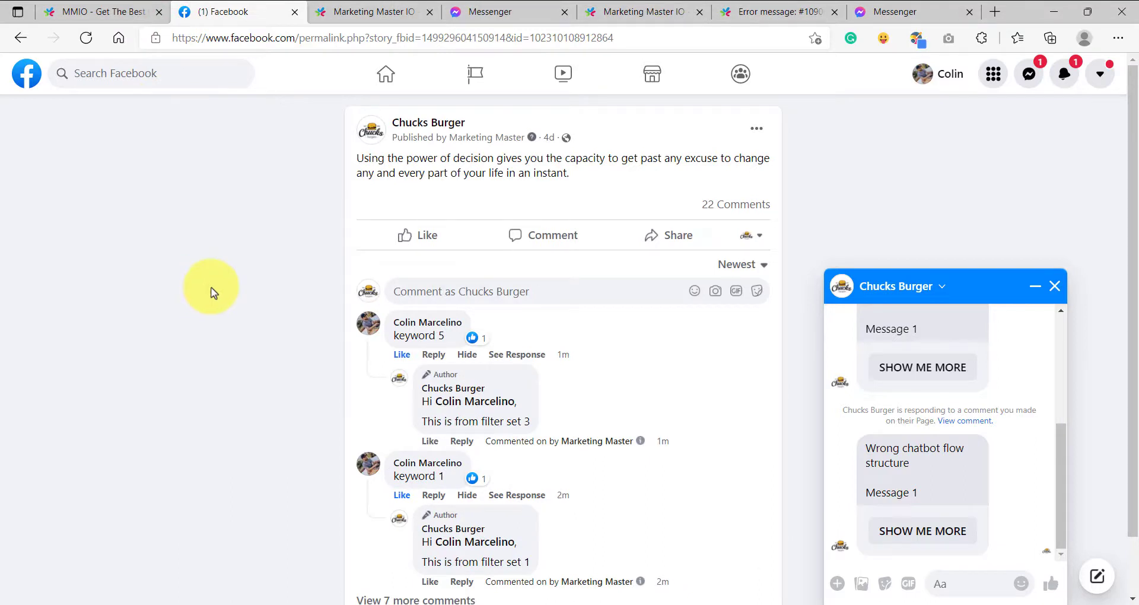
pyautogui.moveTo(423, 401); pyautogui.dragTo(537, 426)
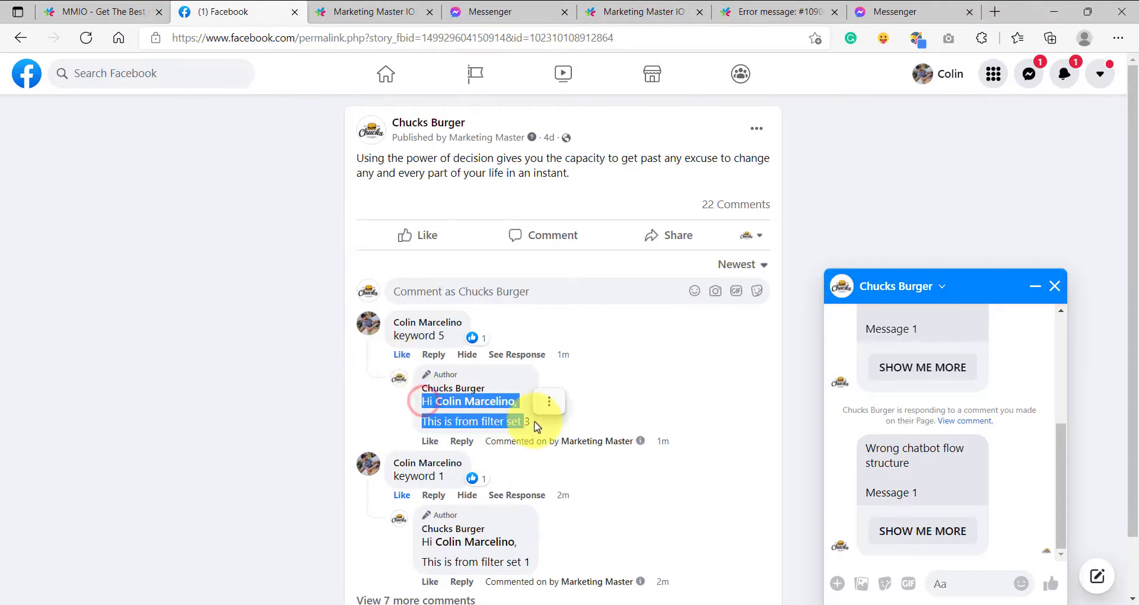
pyautogui.click(447, 336)
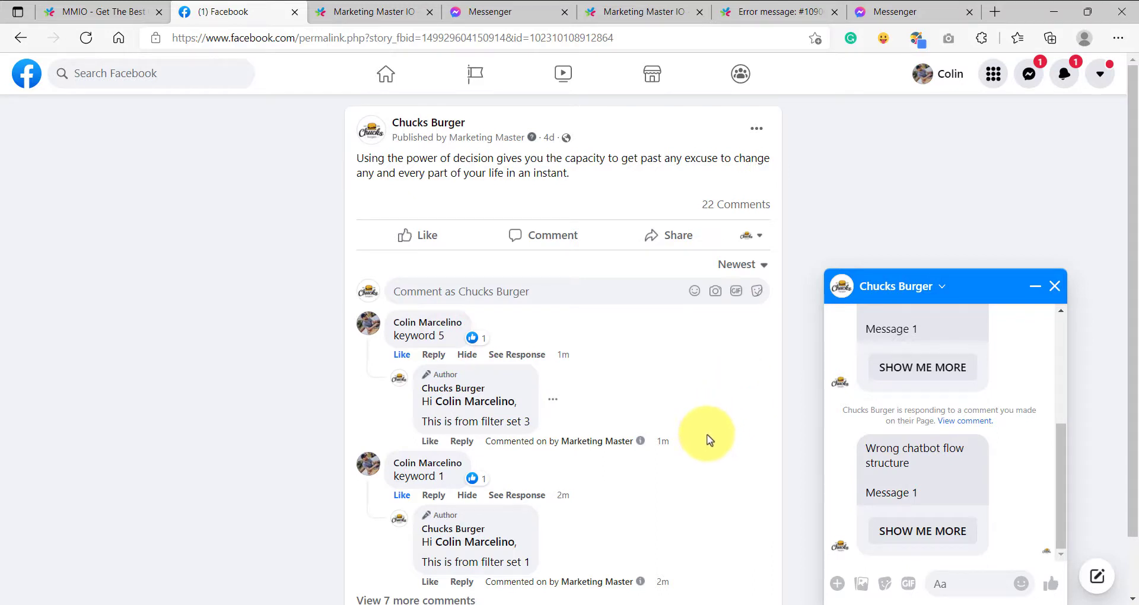
pyautogui.scroll(2, 938, 484)
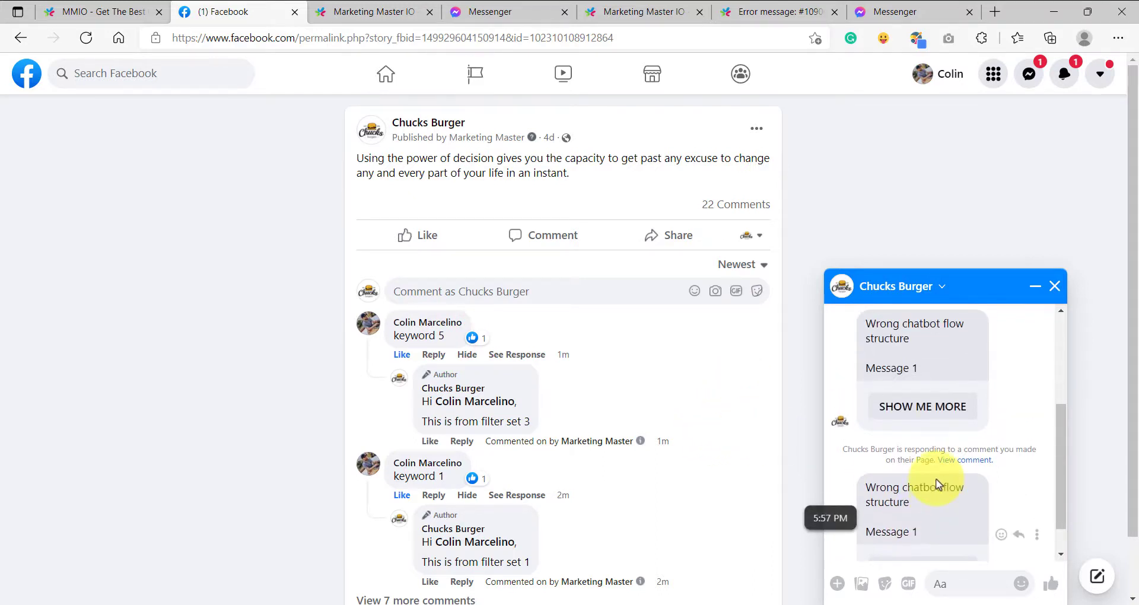
pyautogui.scroll(-2, 922, 480)
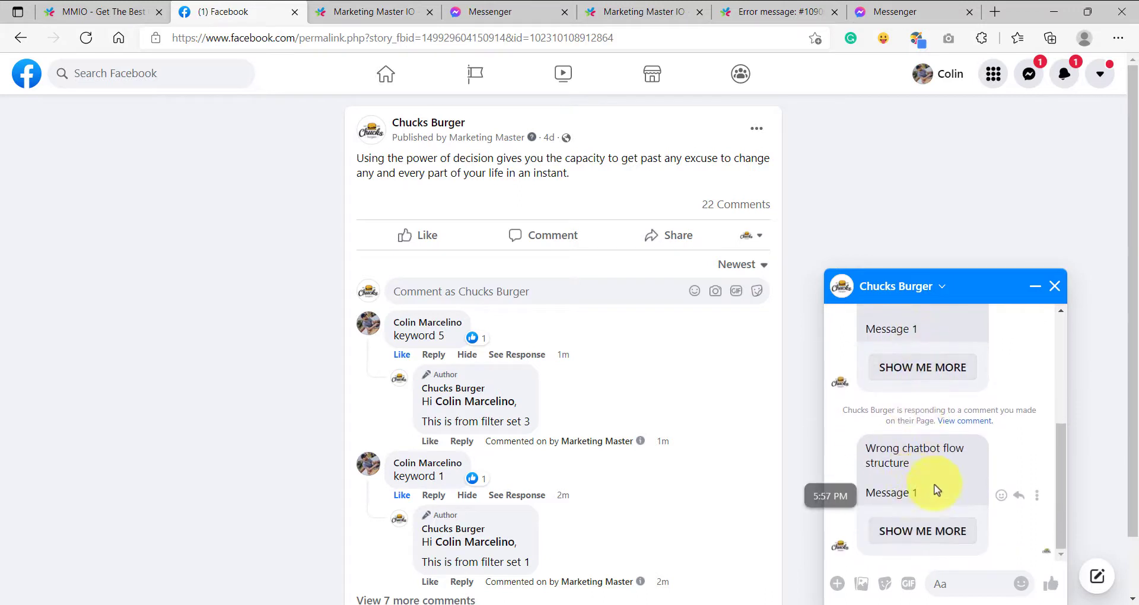